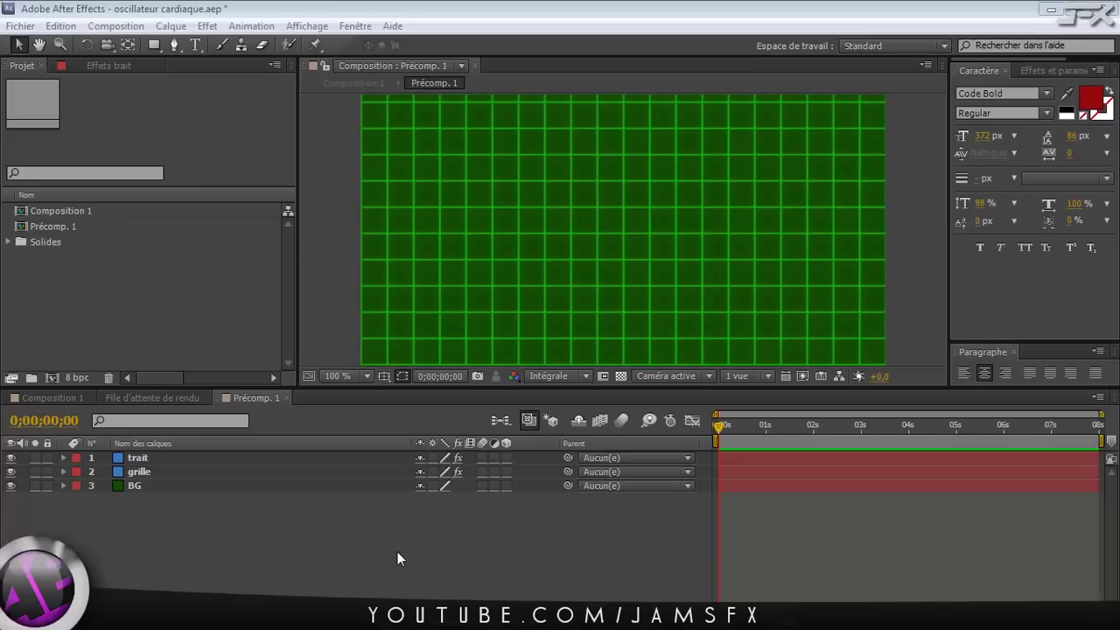
Step: Focus the Précomp. 1 timeline in the oscillateur cardiaque project
click(397, 551)
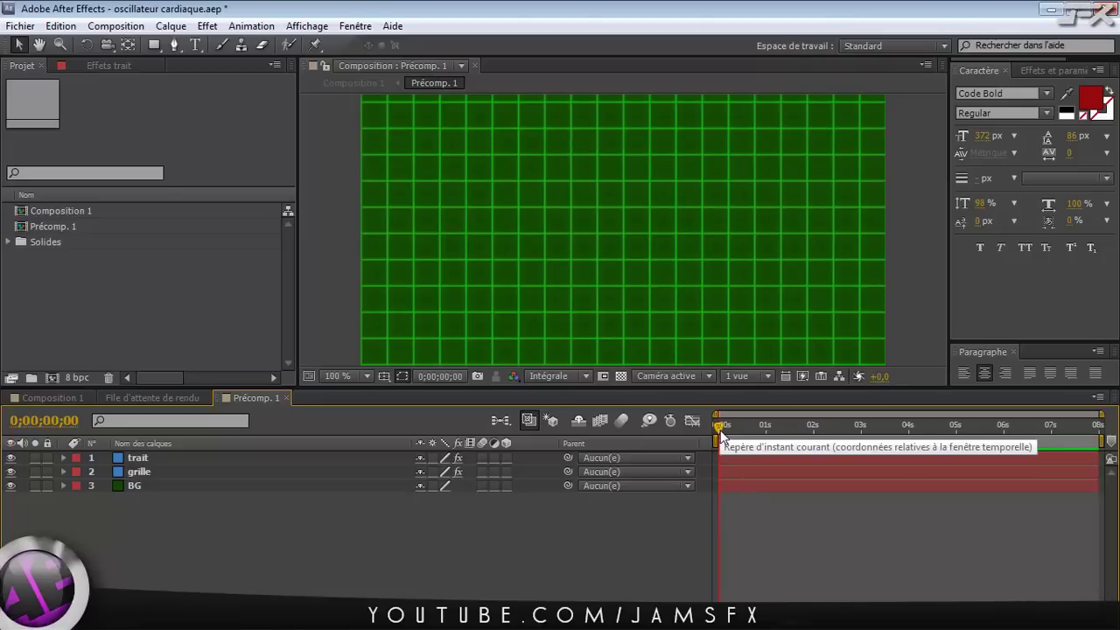
Step: Preview the finished heartbeat, then create a 640×360, 8-second 29.97 fps composition named test
key(space)
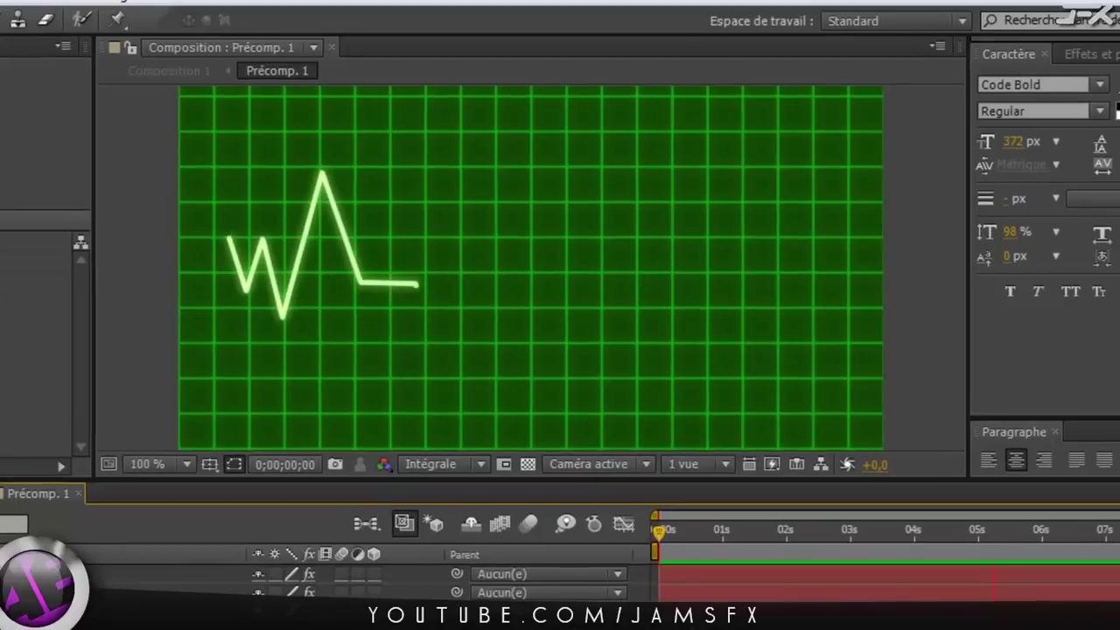
key(space)
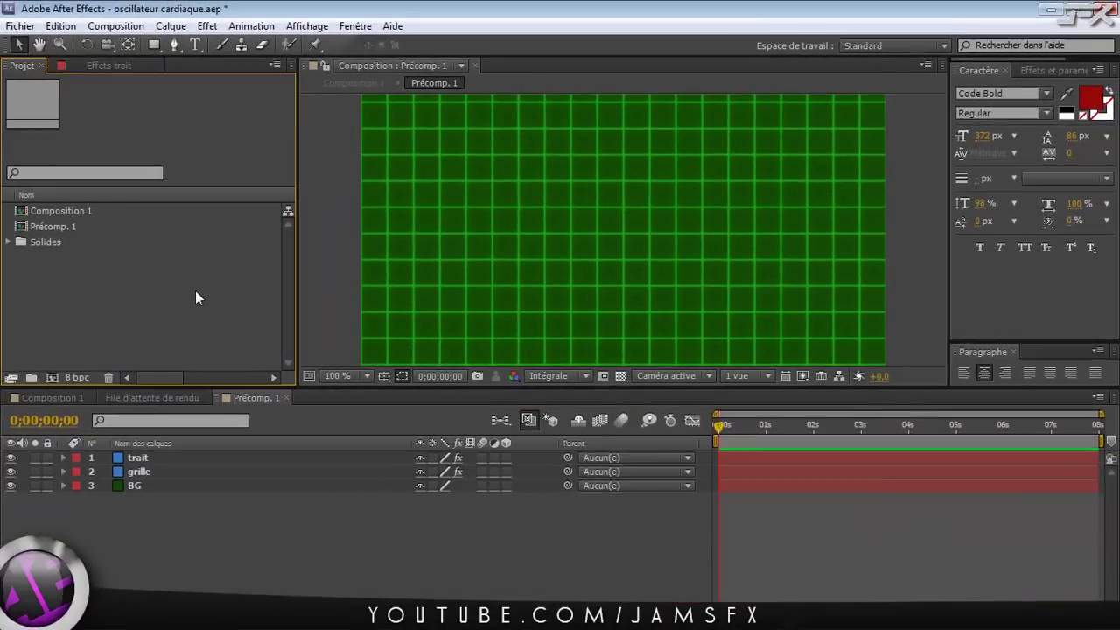
key(ctrl+n)
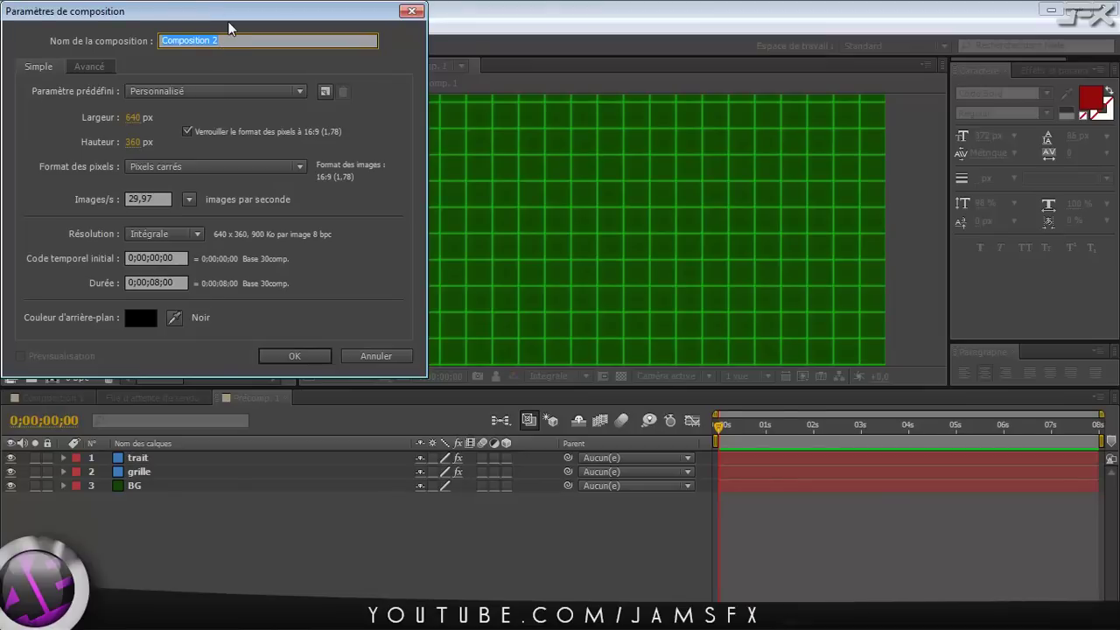
text(test)
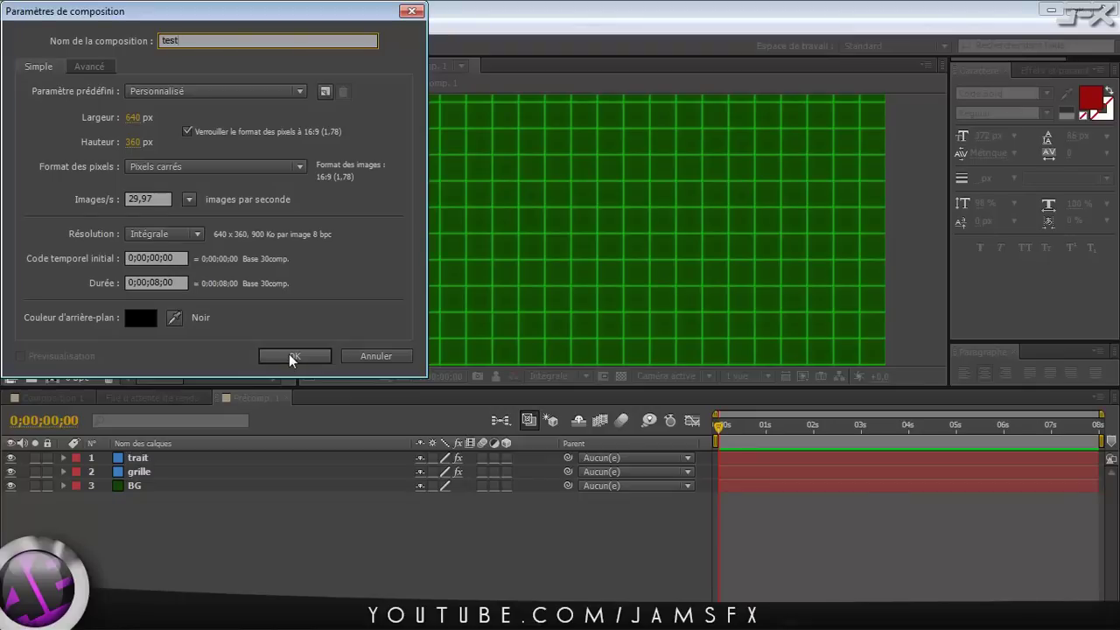
click(291, 357)
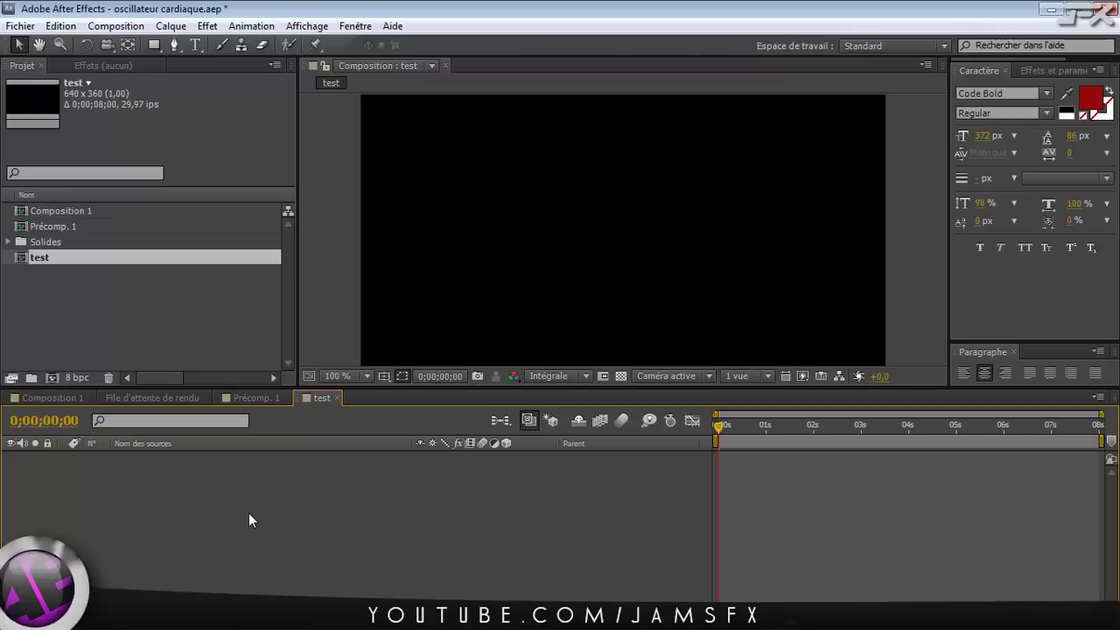
Step: Create a full-frame solid named oscillation in mid blue 1D79C0
key(ctrl+y)
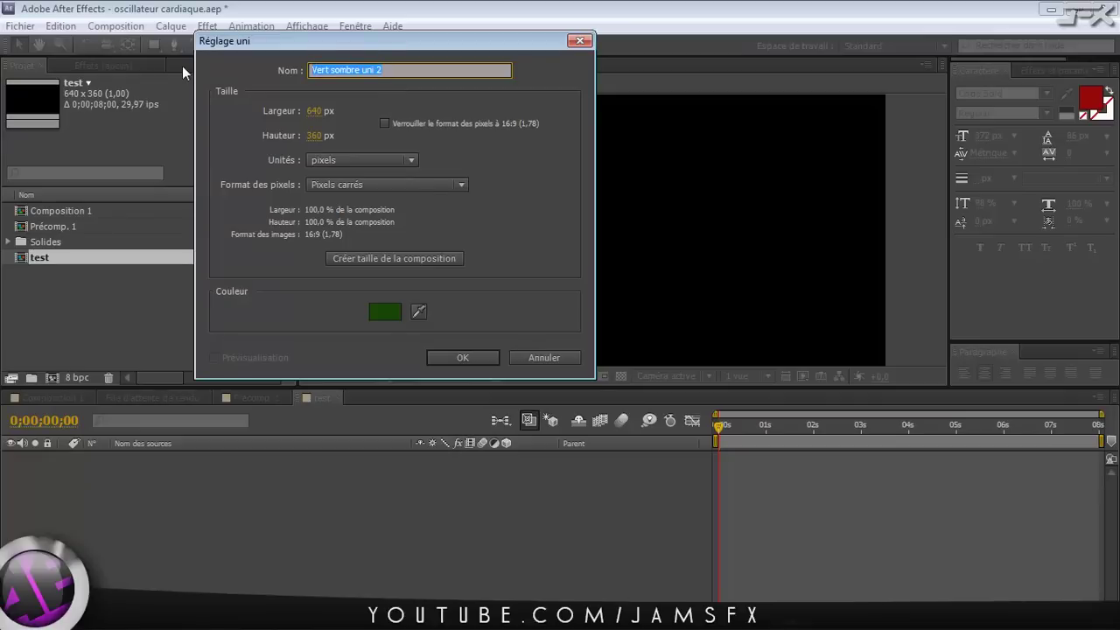
text(os)
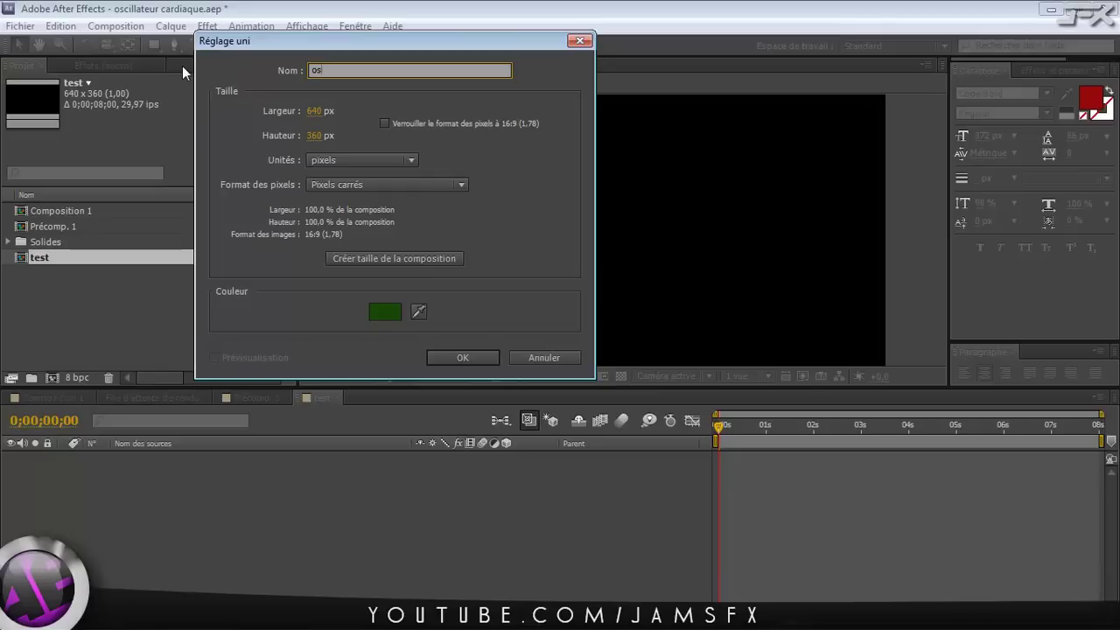
text(cillation)
click(391, 317)
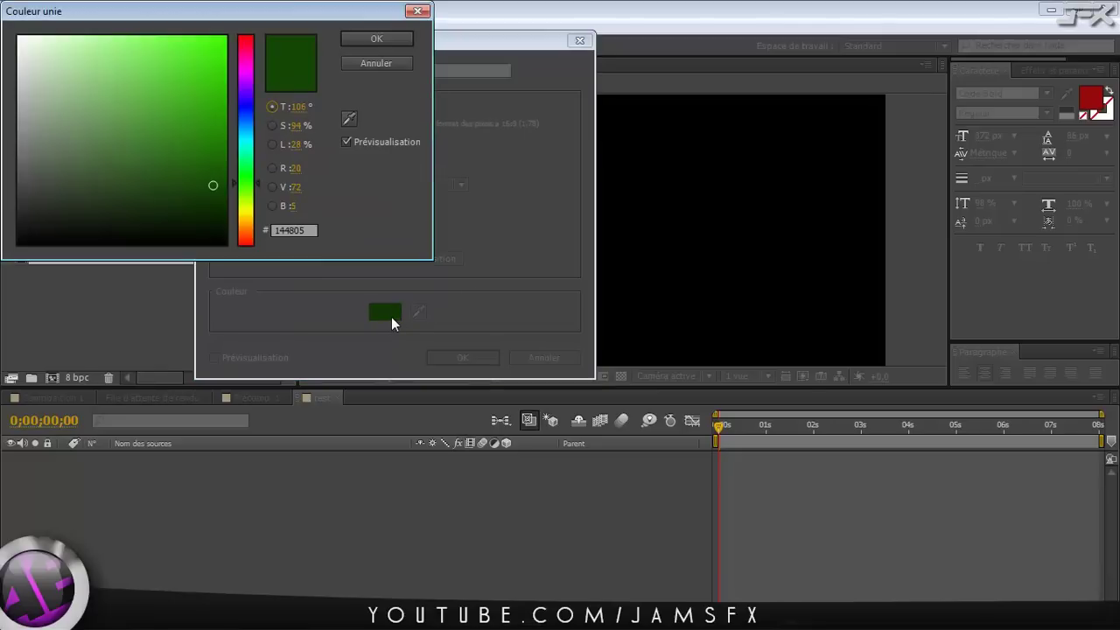
click(386, 42)
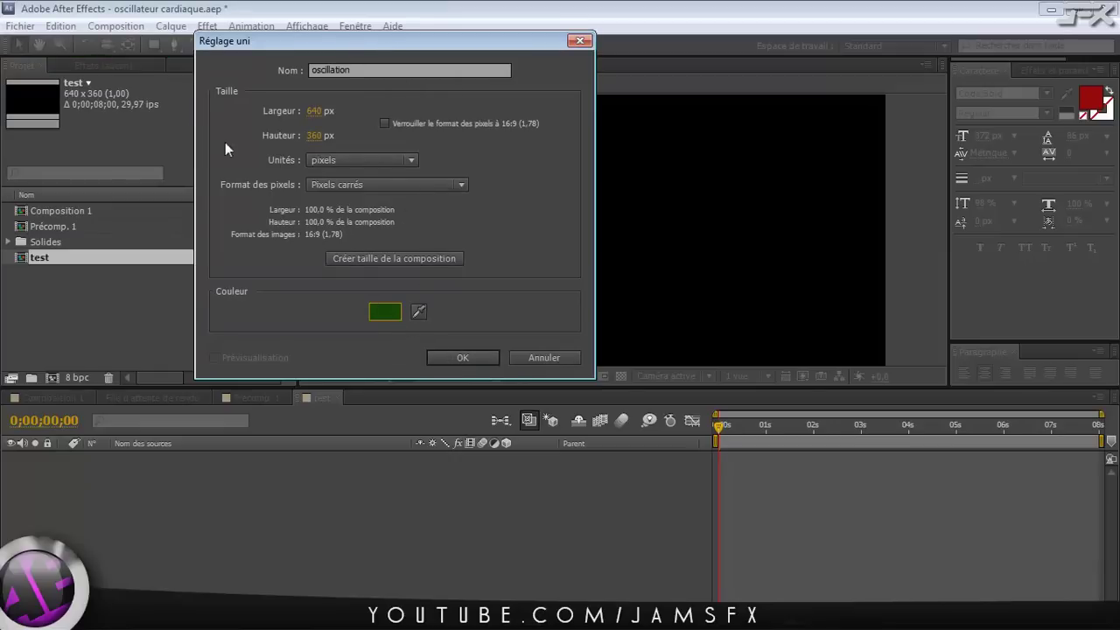
click(390, 313)
click(170, 122)
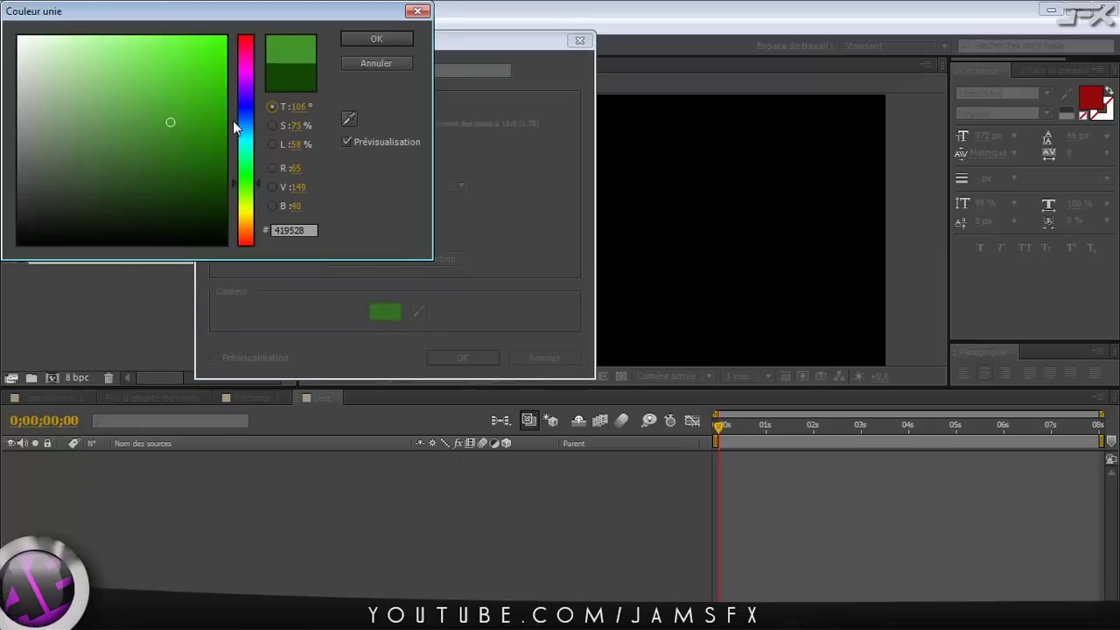
drag(246, 106, 246, 125)
click(194, 87)
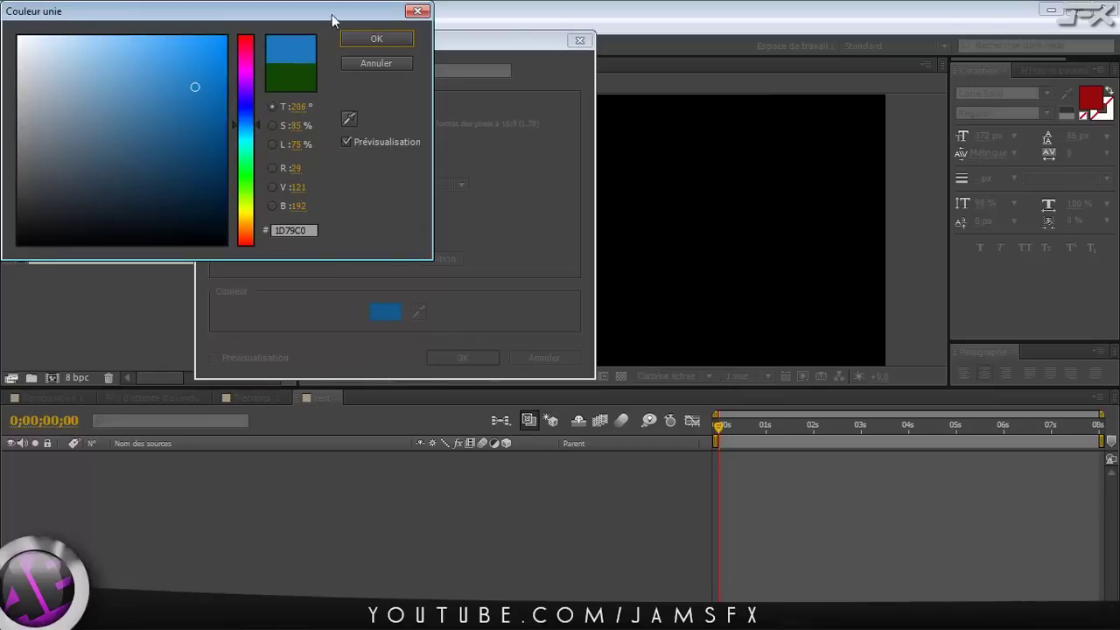
click(362, 41)
click(471, 360)
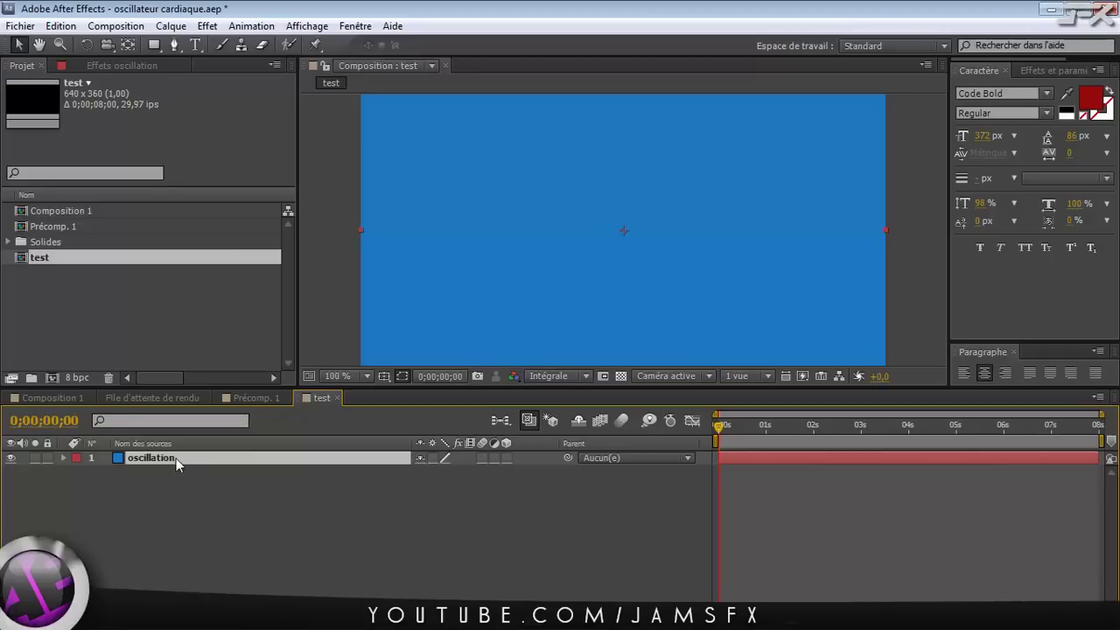
Step: With the Pen tool, draw the path's left half: start point, two tall peaks and dips
click(175, 48)
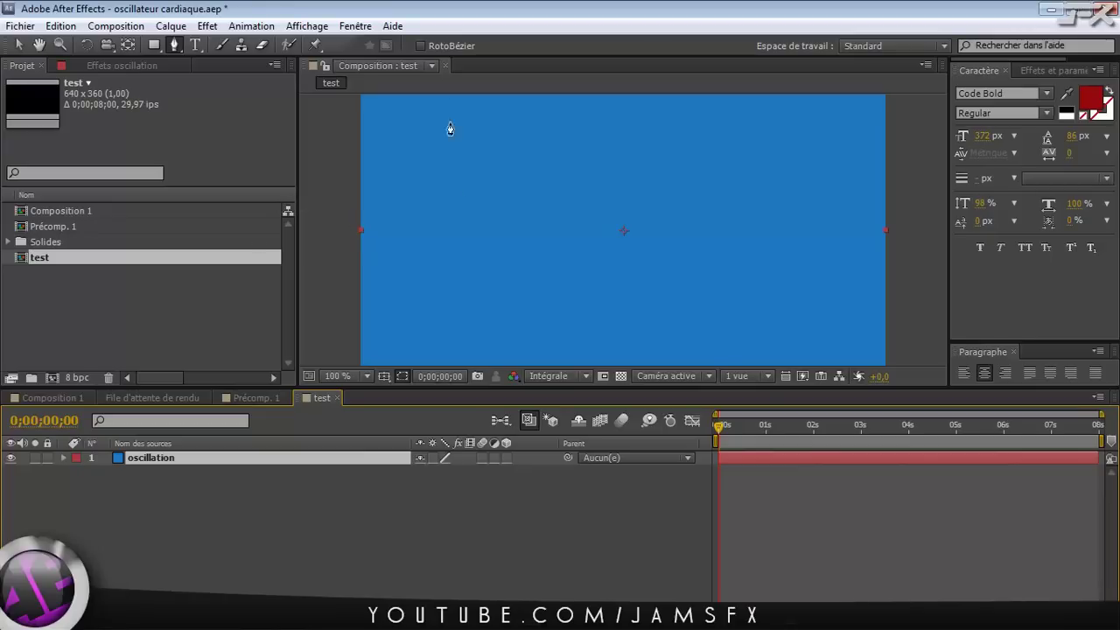
scroll(588, 89, down, 1)
scroll(625, 238, up, 1)
drag(536, 385, 536, 426)
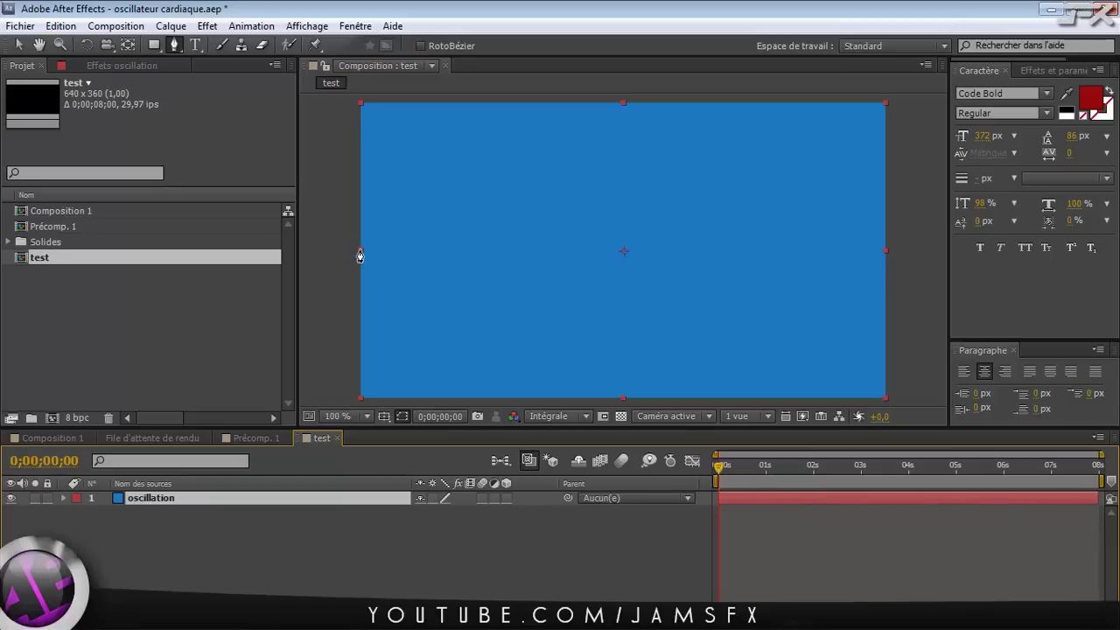
click(359, 249)
click(384, 249)
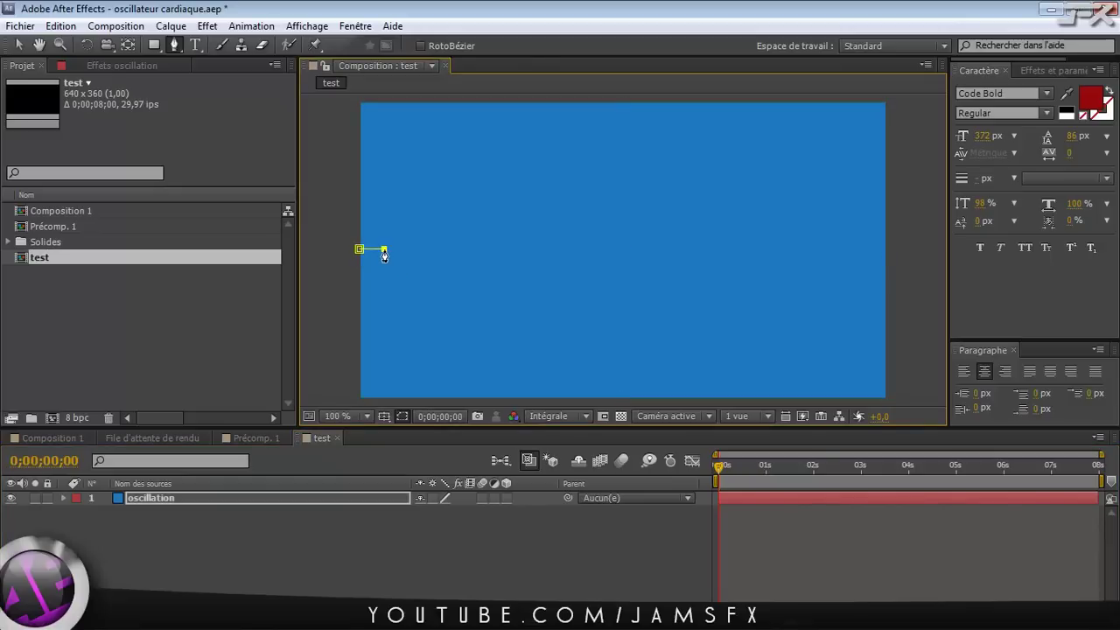
click(408, 153)
click(432, 281)
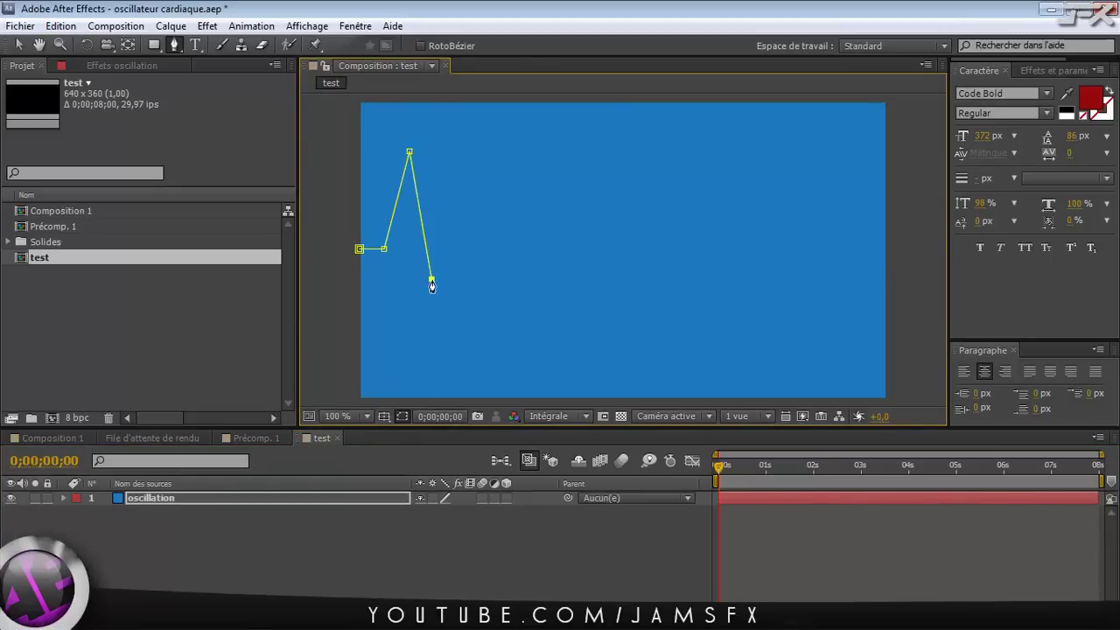
click(458, 211)
click(486, 309)
click(504, 246)
click(530, 246)
click(564, 165)
Step: Continue the zigzag through the remaining troughs and peaks to the right edge, then select oscillation
click(578, 315)
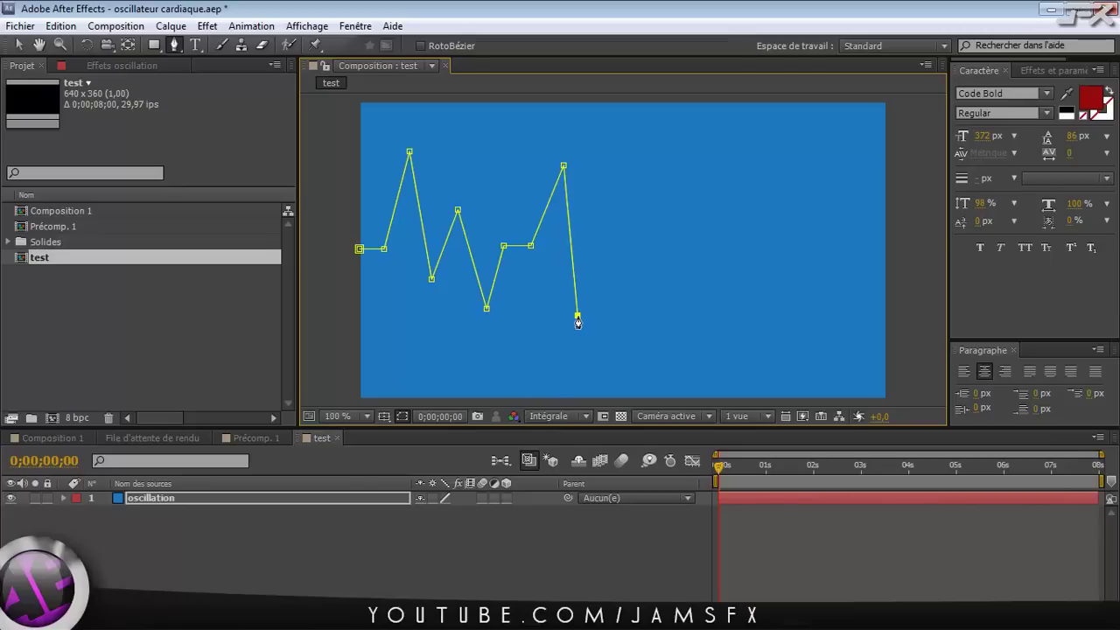
click(608, 239)
click(651, 347)
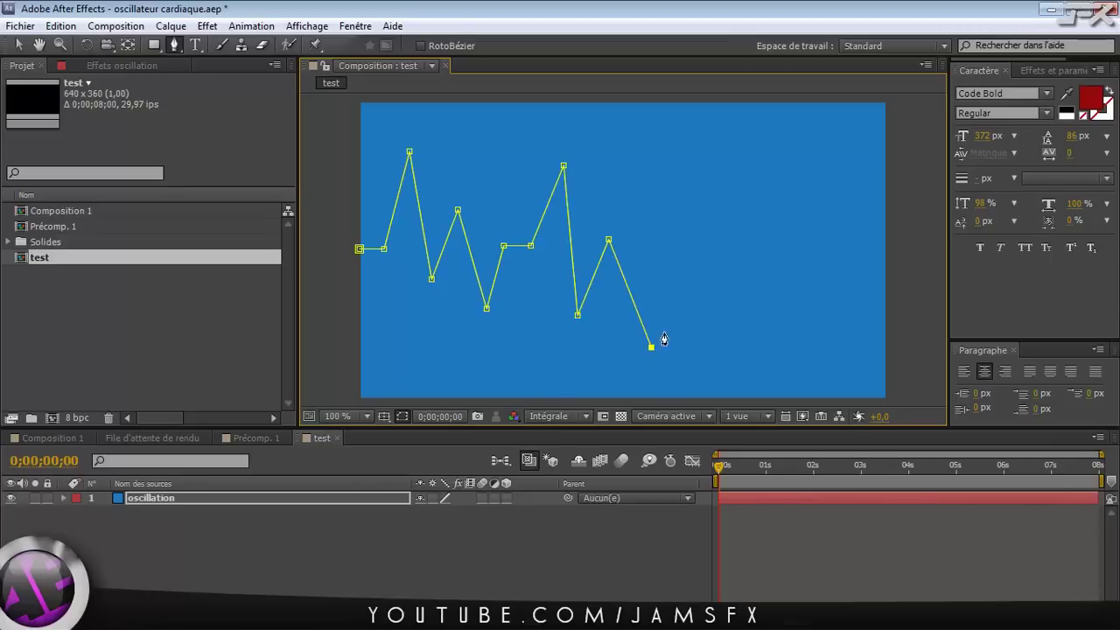
click(685, 165)
click(704, 272)
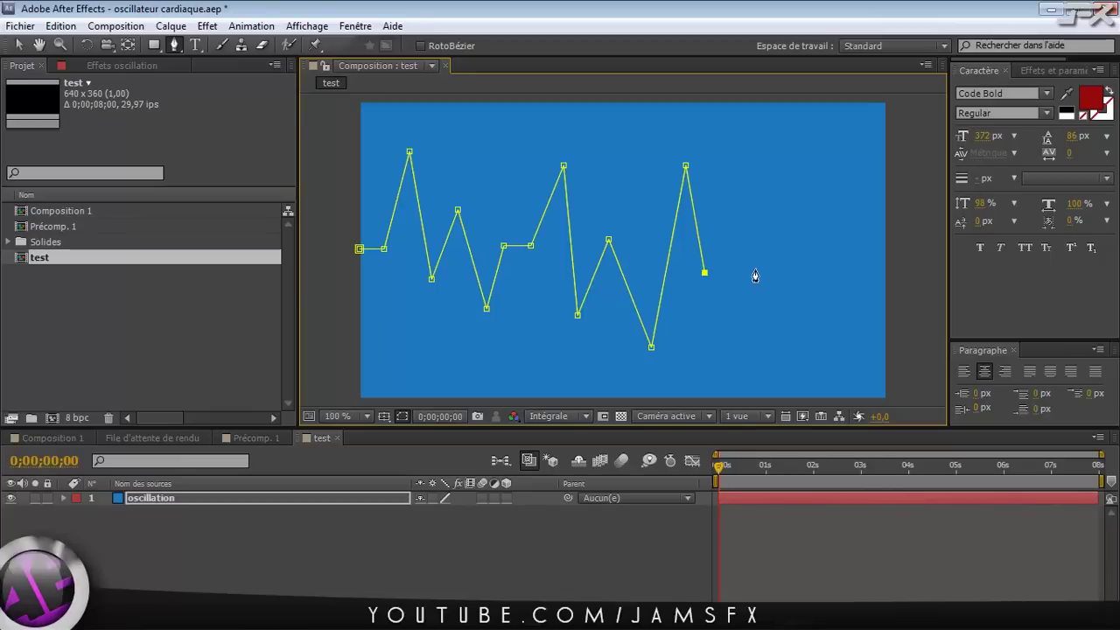
click(746, 272)
click(771, 347)
click(814, 183)
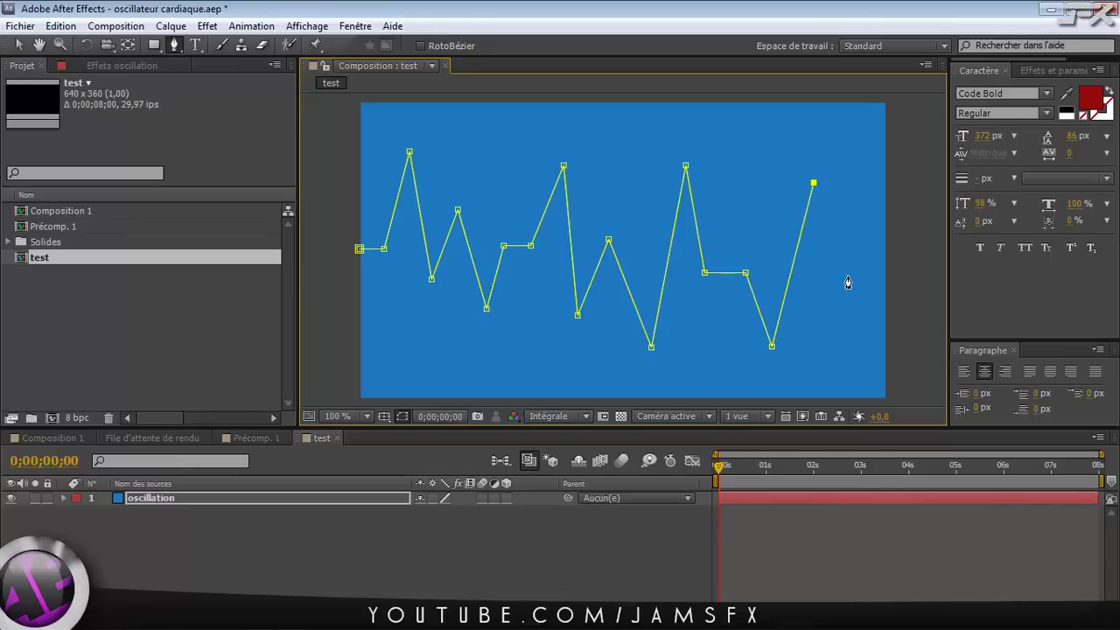
click(843, 275)
click(886, 275)
key(v)
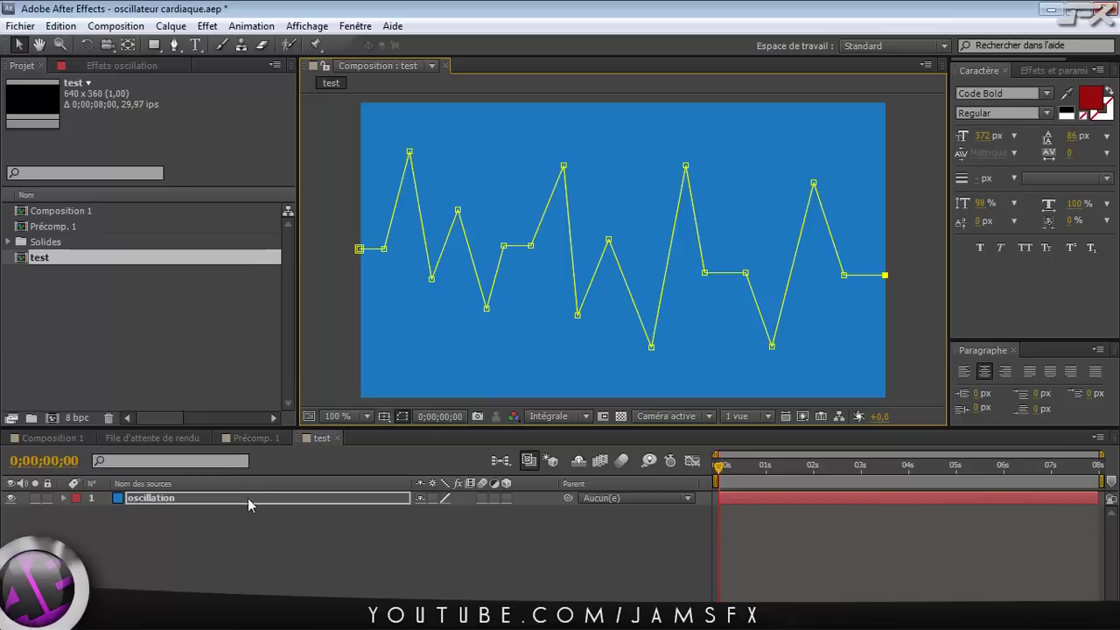
click(248, 498)
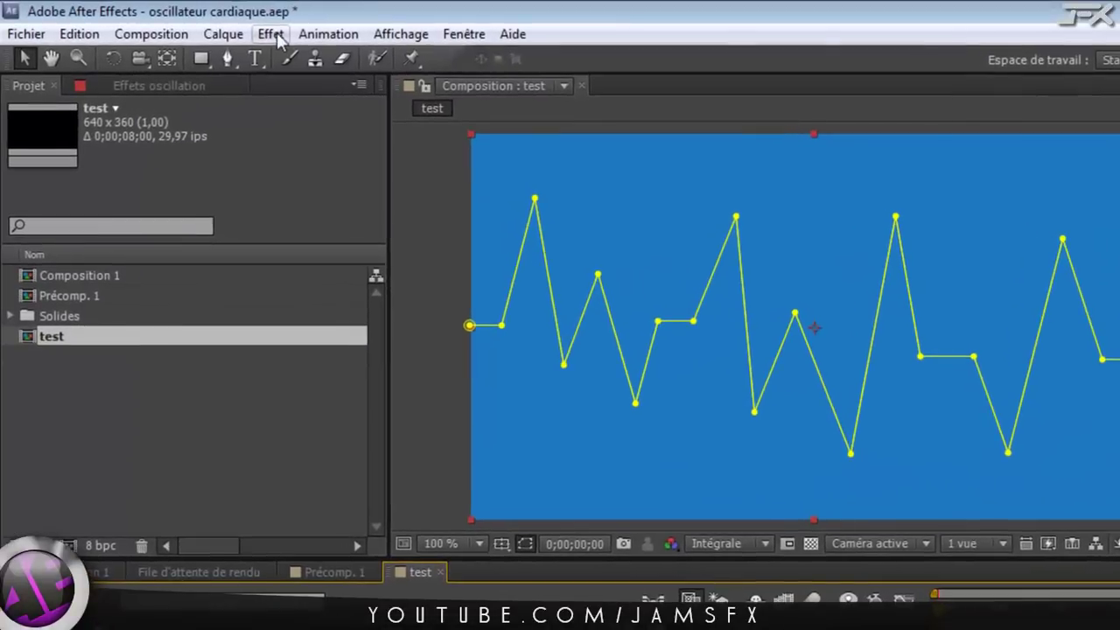
Step: Apply Trapcode 3D Stroke to the oscillation layer and deselect it
click(208, 27)
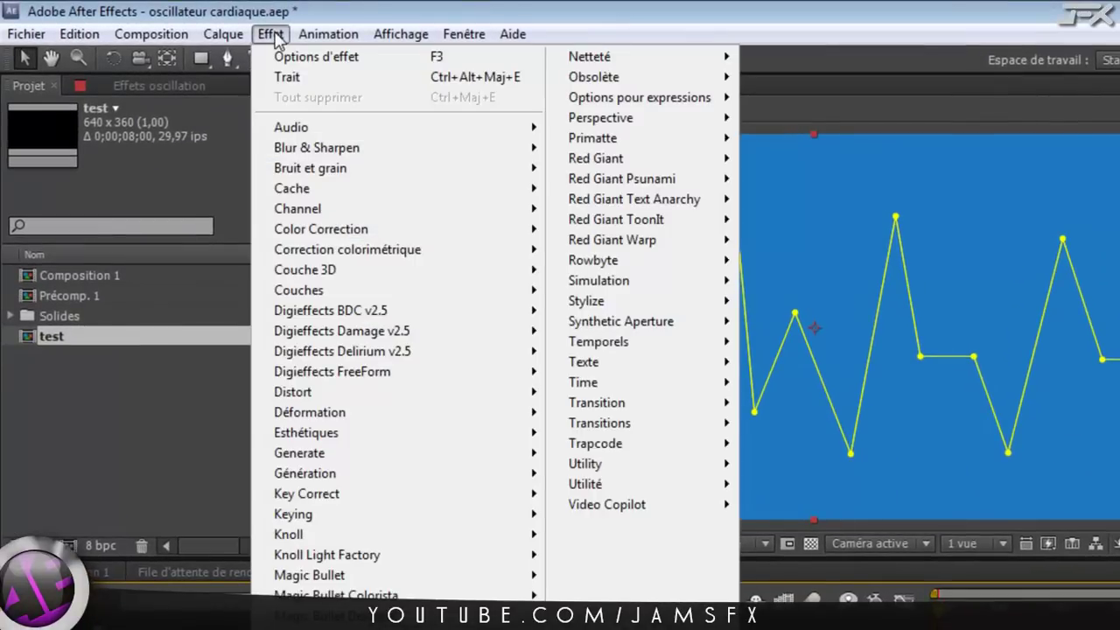
mouse_move(662, 444)
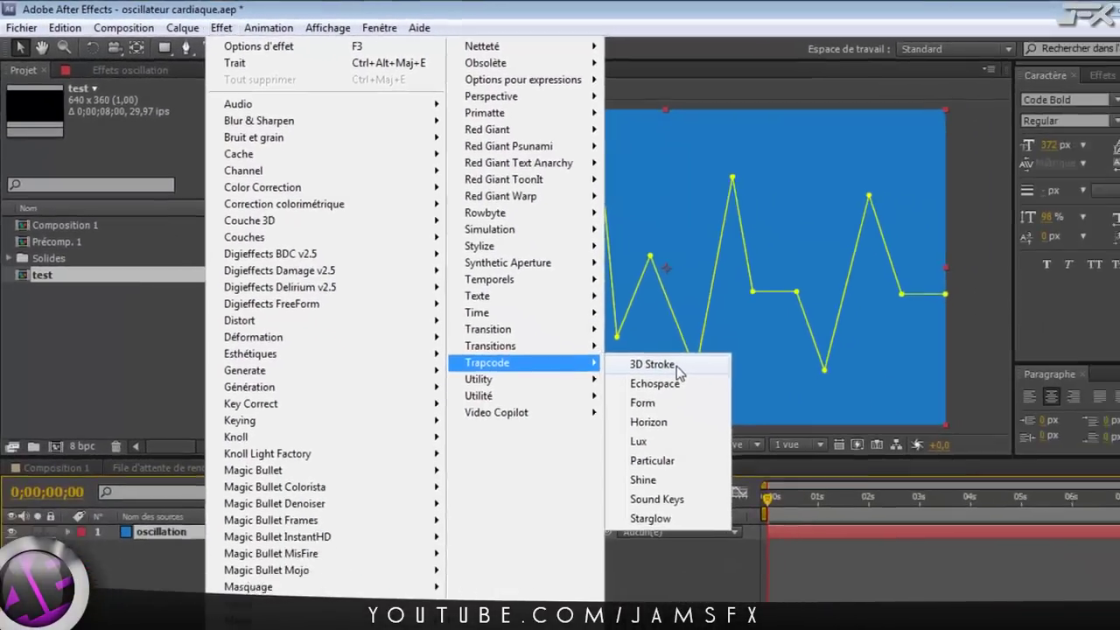
click(817, 443)
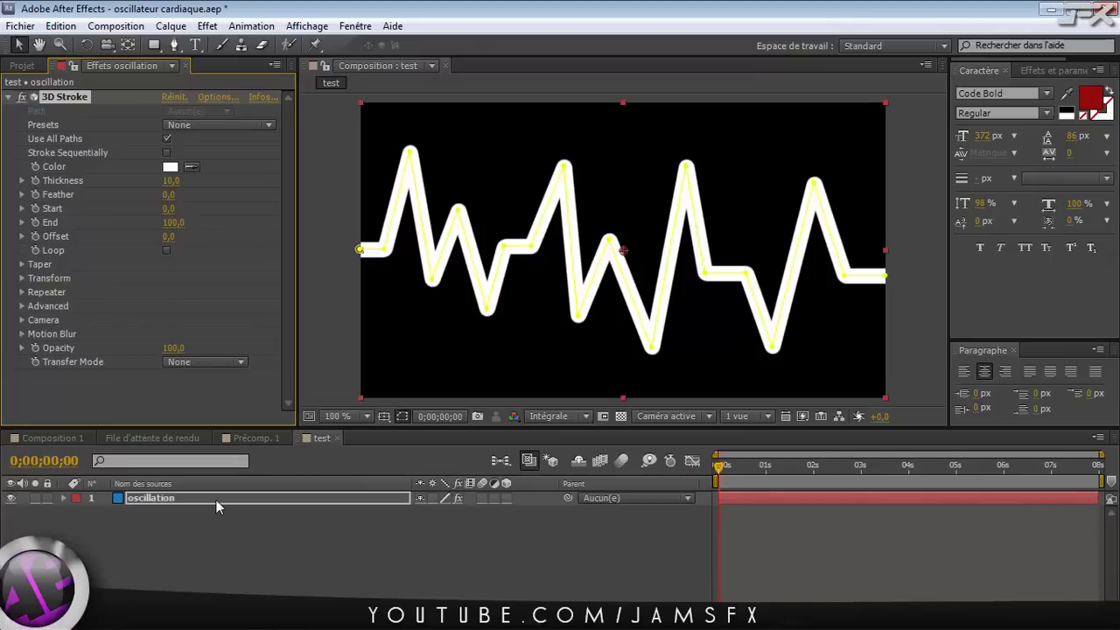
click(164, 534)
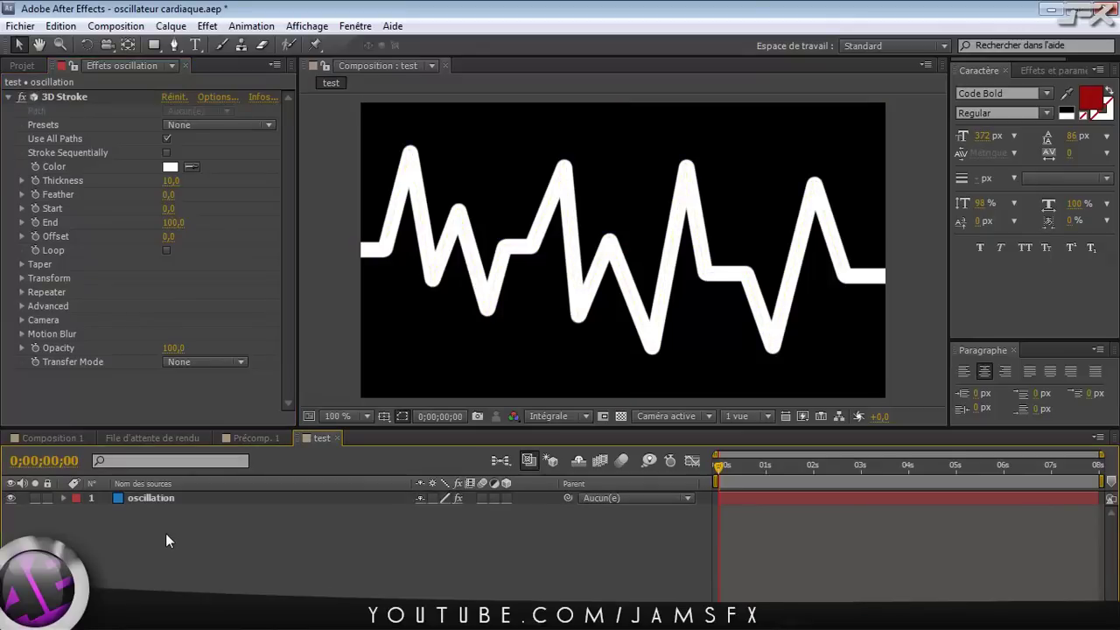
Step: Create a dark navy 0F3553 solid named BG and move it below oscillation
key(ctrl+y)
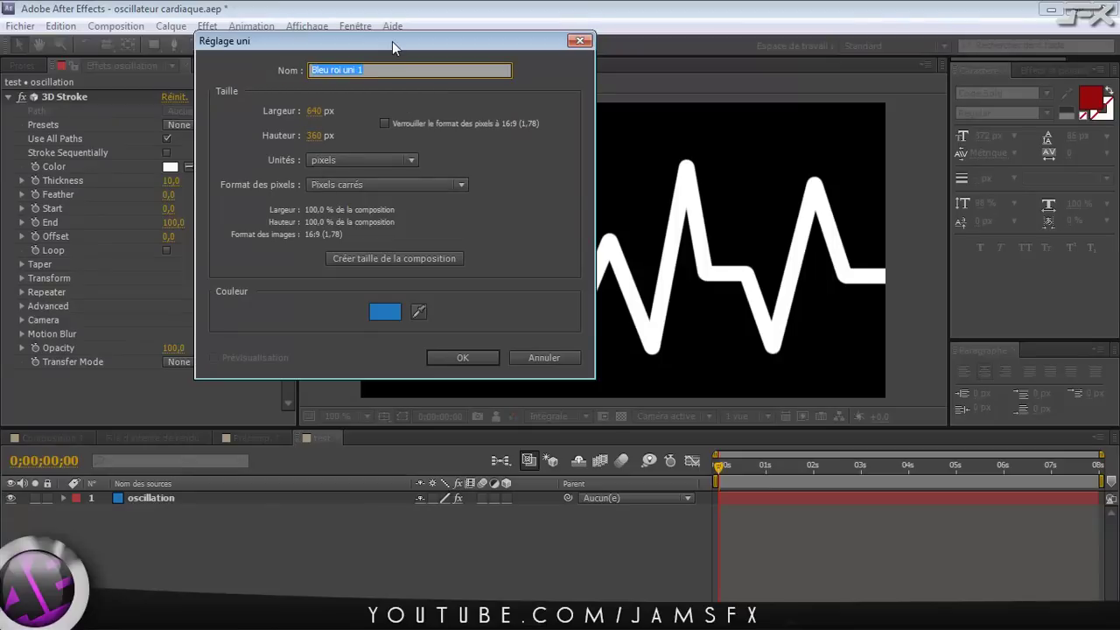
text(BG)
click(388, 312)
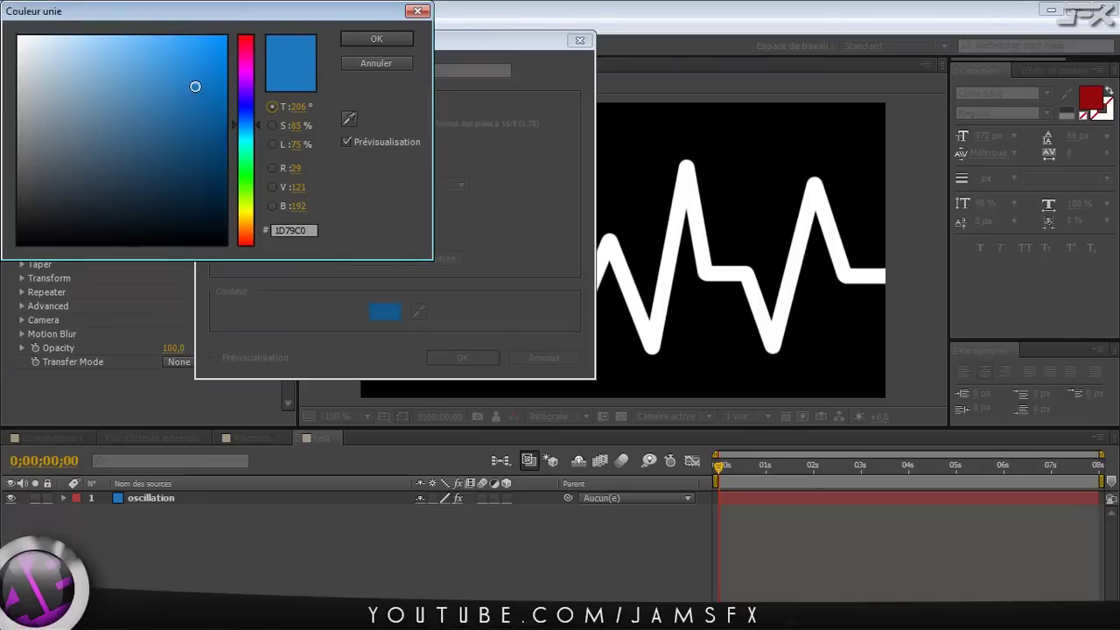
mouse_move(197, 90)
mouse_down()
mouse_move(208, 176)
mouse_move(196, 190)
mouse_up()
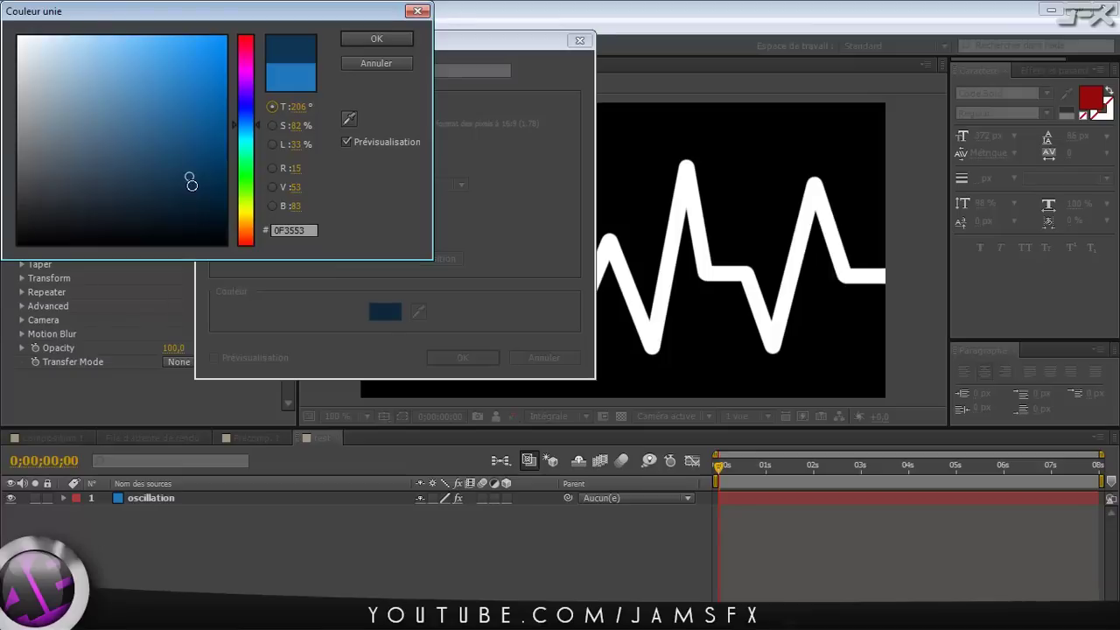
click(347, 39)
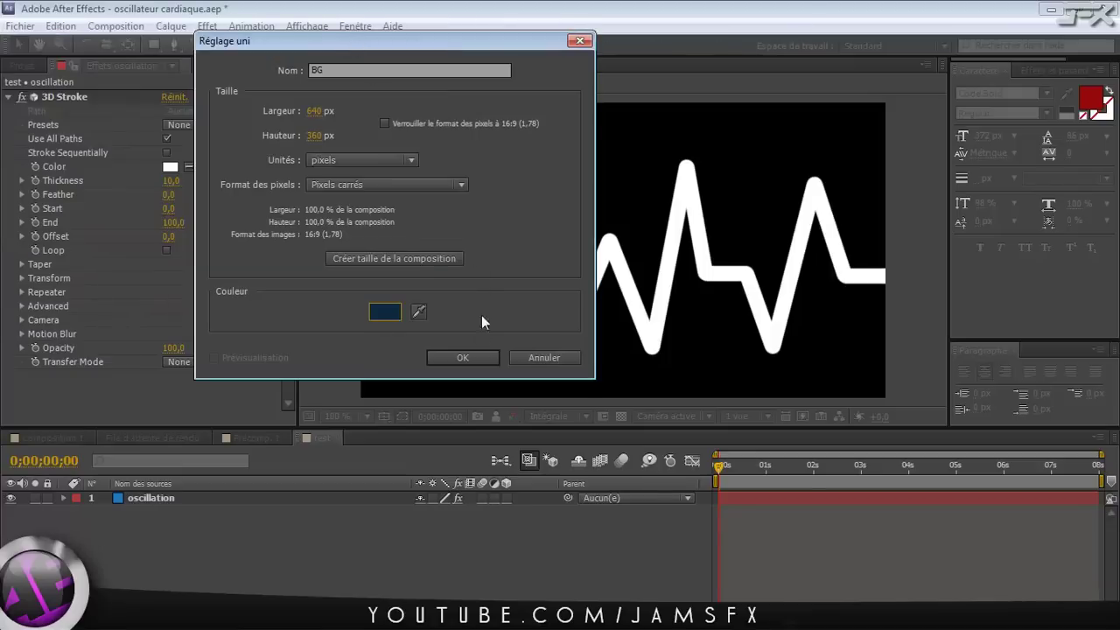
click(470, 353)
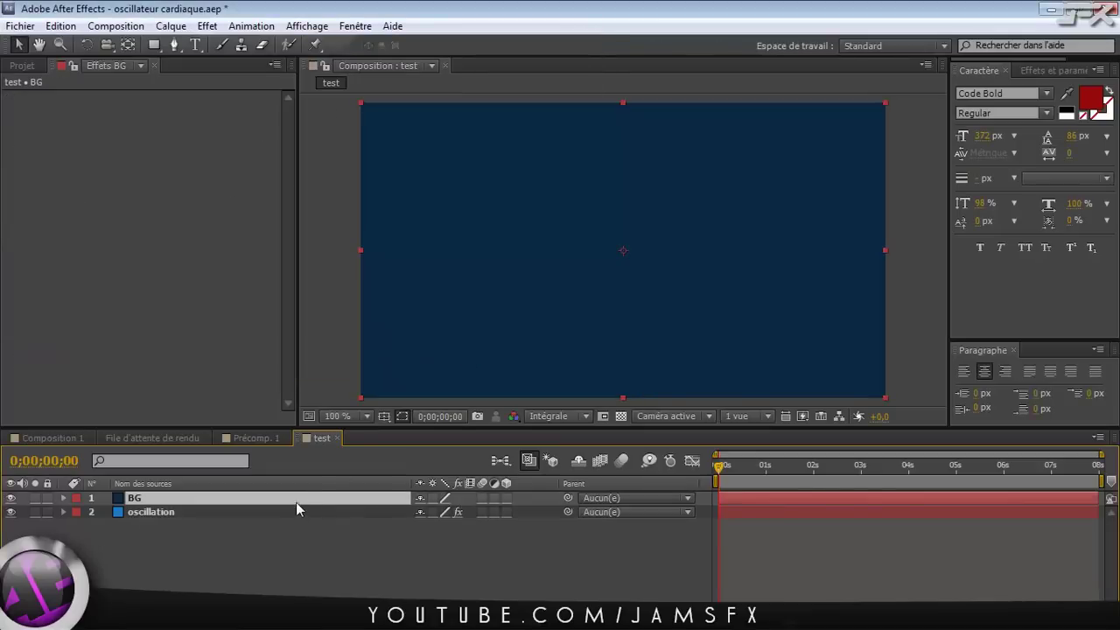
drag(295, 505, 296, 544)
Step: Add a 04477A blue solid named Grille and place it between oscillation and BG
click(196, 606)
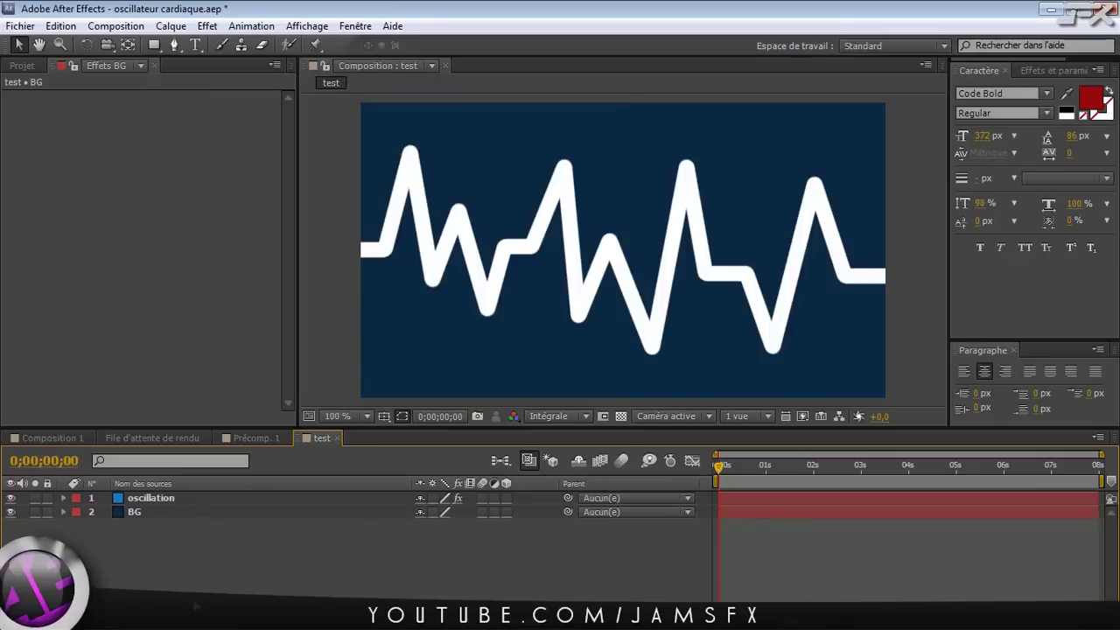
key(ctrl+y)
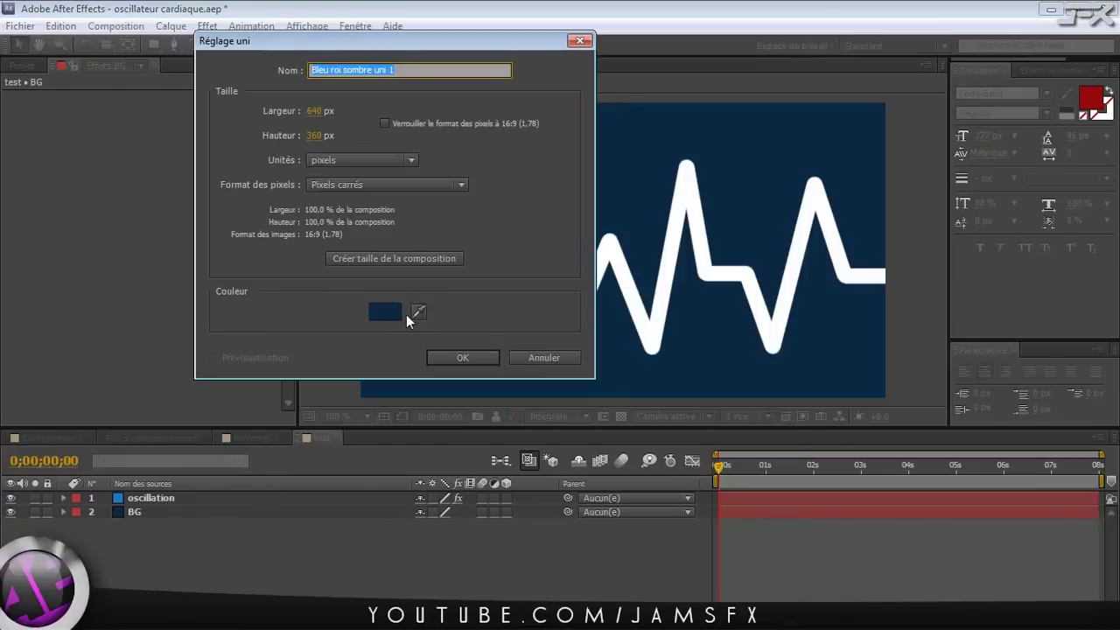
click(392, 312)
click(206, 109)
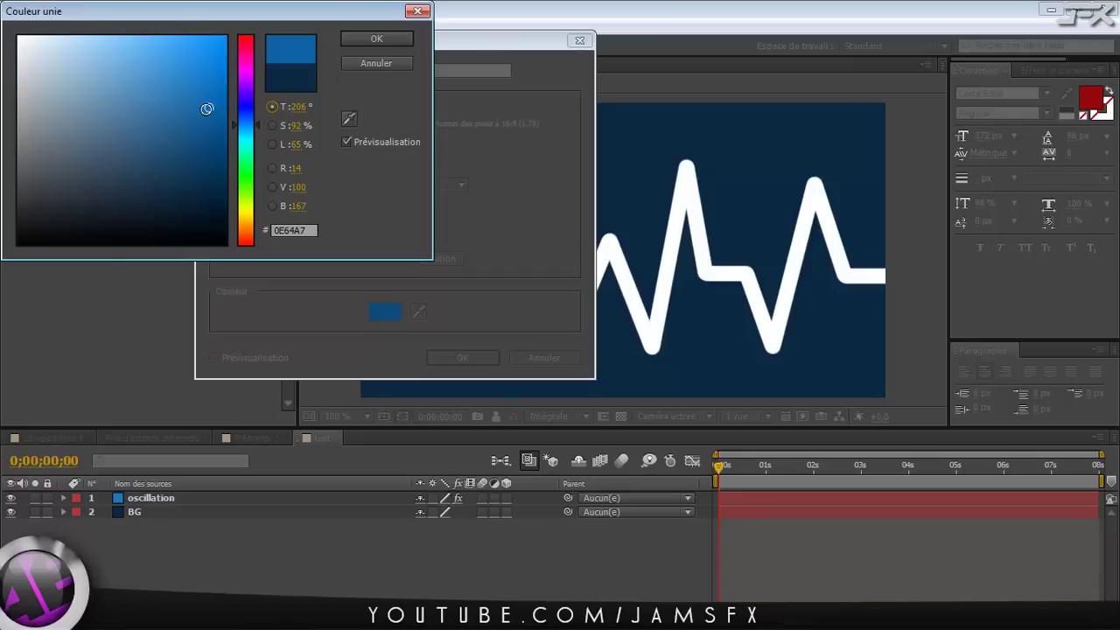
drag(207, 110, 219, 145)
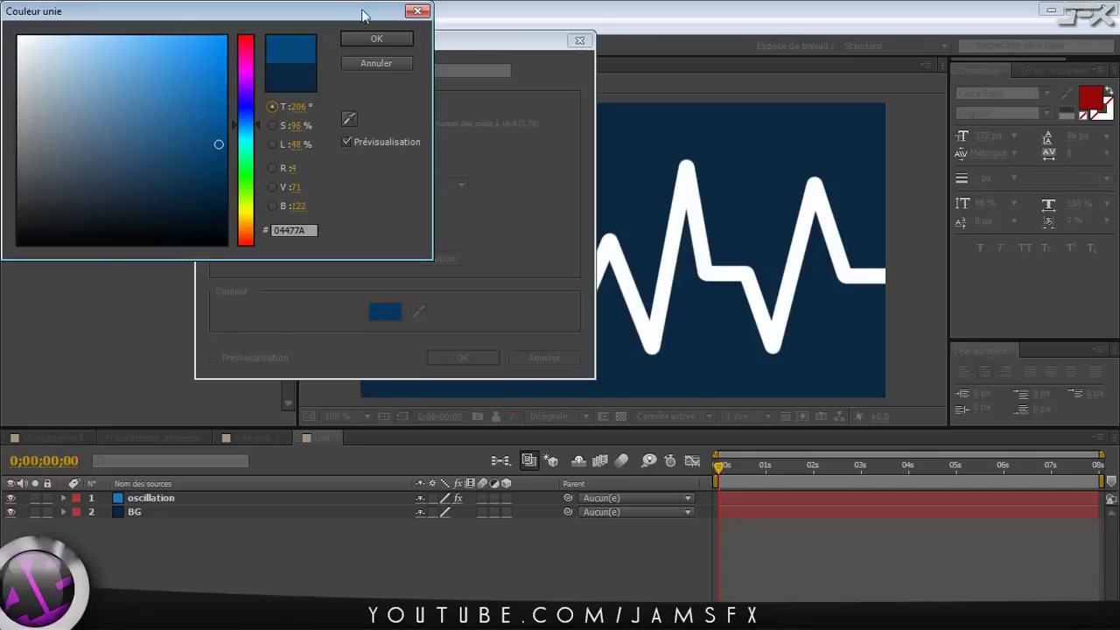
click(377, 39)
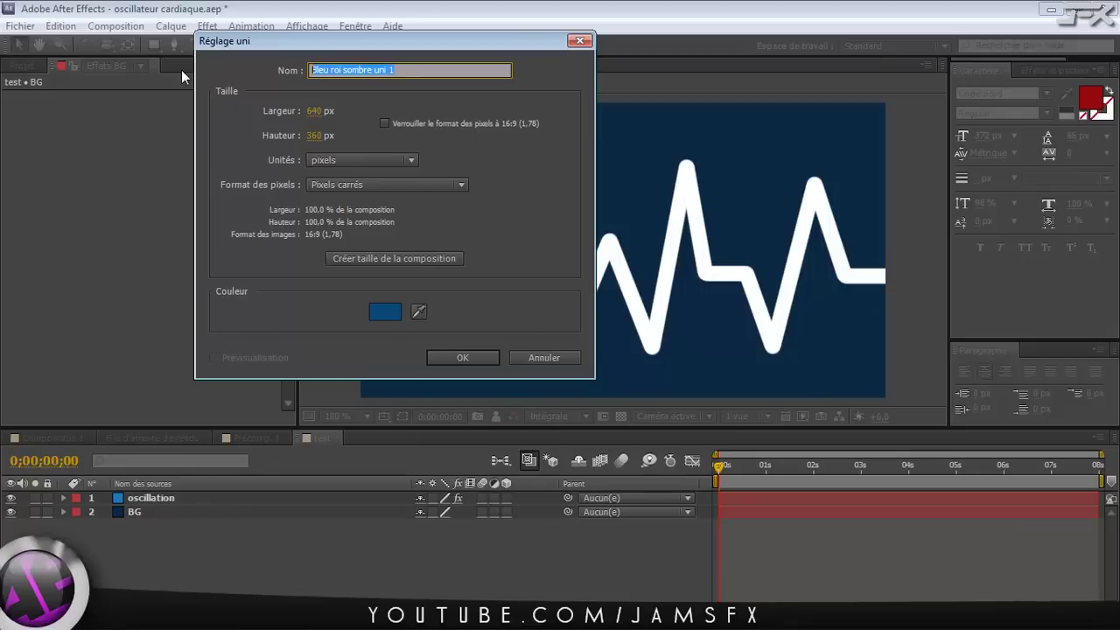
text(Gril)
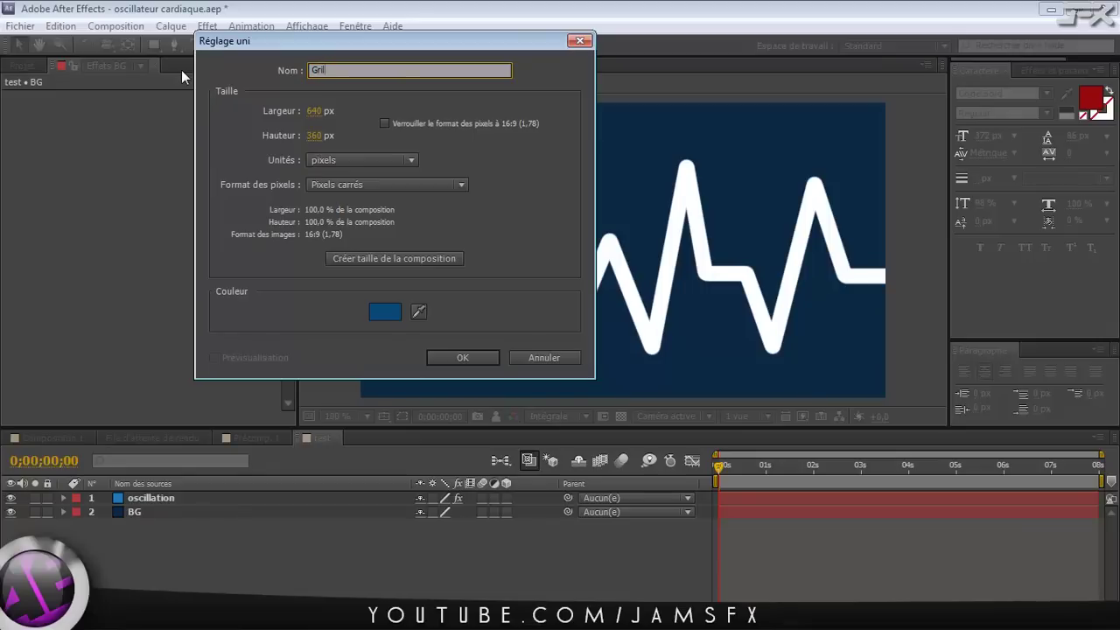
text(le)
click(376, 259)
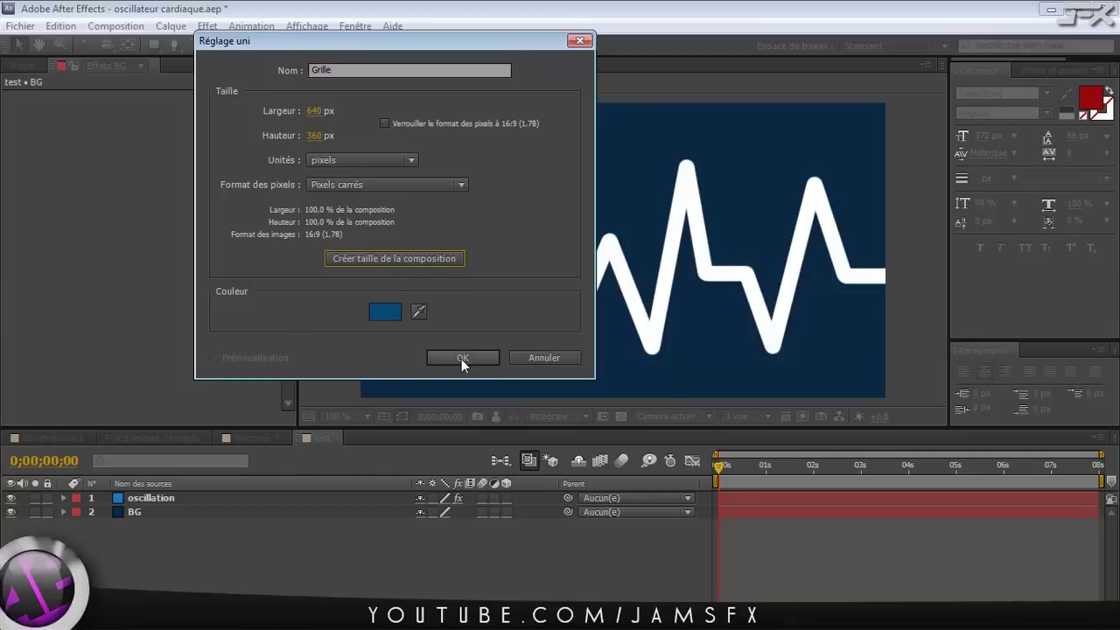
click(462, 357)
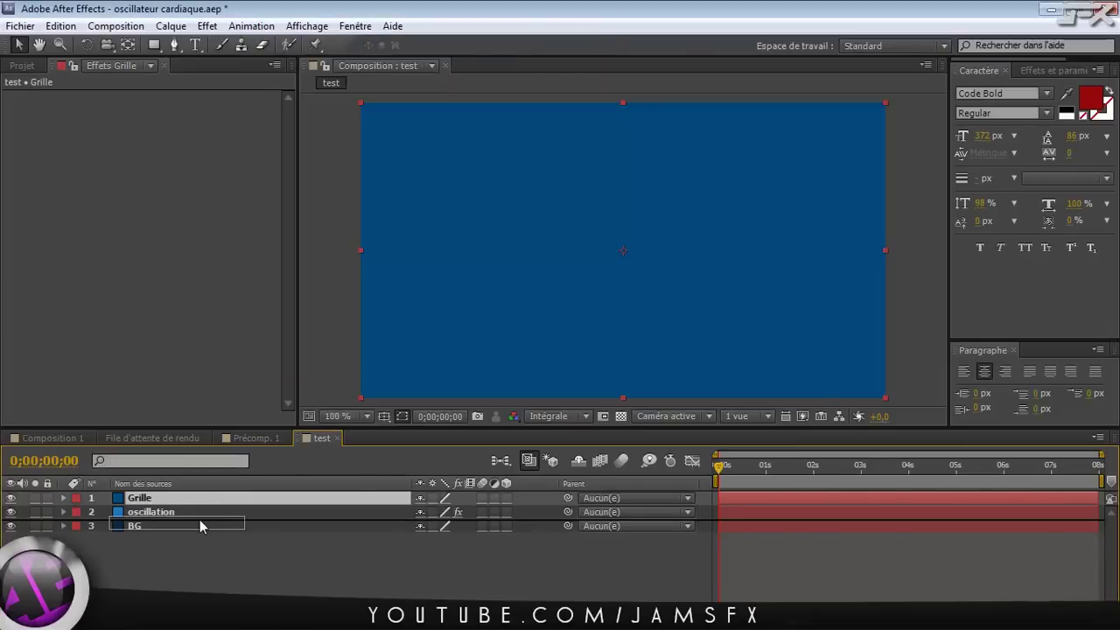
drag(201, 501, 199, 520)
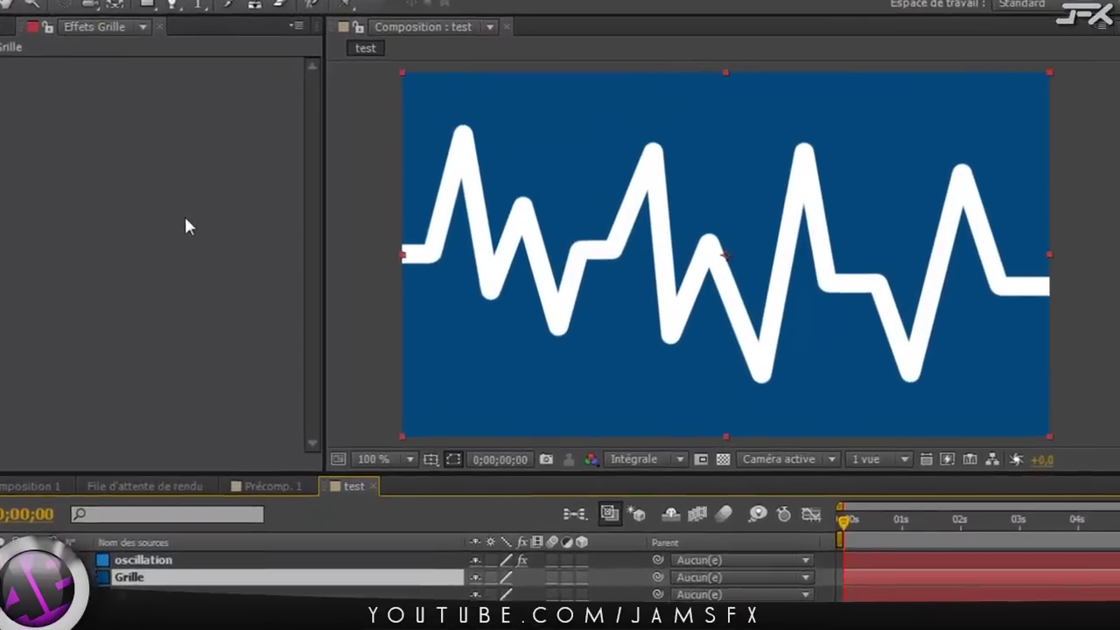
Step: Apply the Génération > Grille effect to Grille with line colour 177FBB
right_click(184, 221)
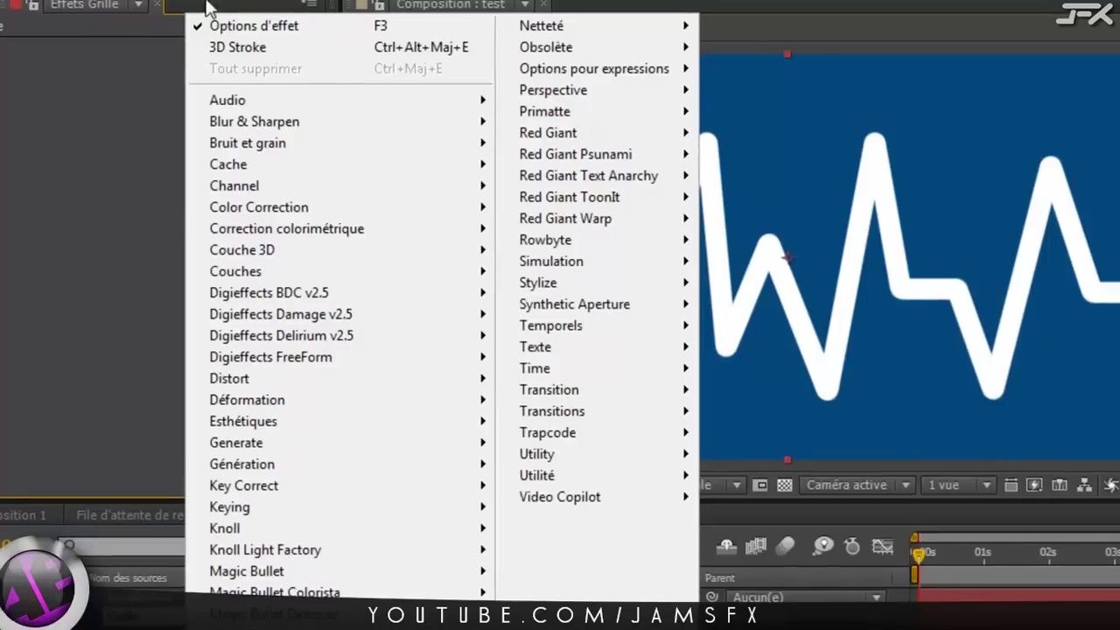
mouse_move(271, 492)
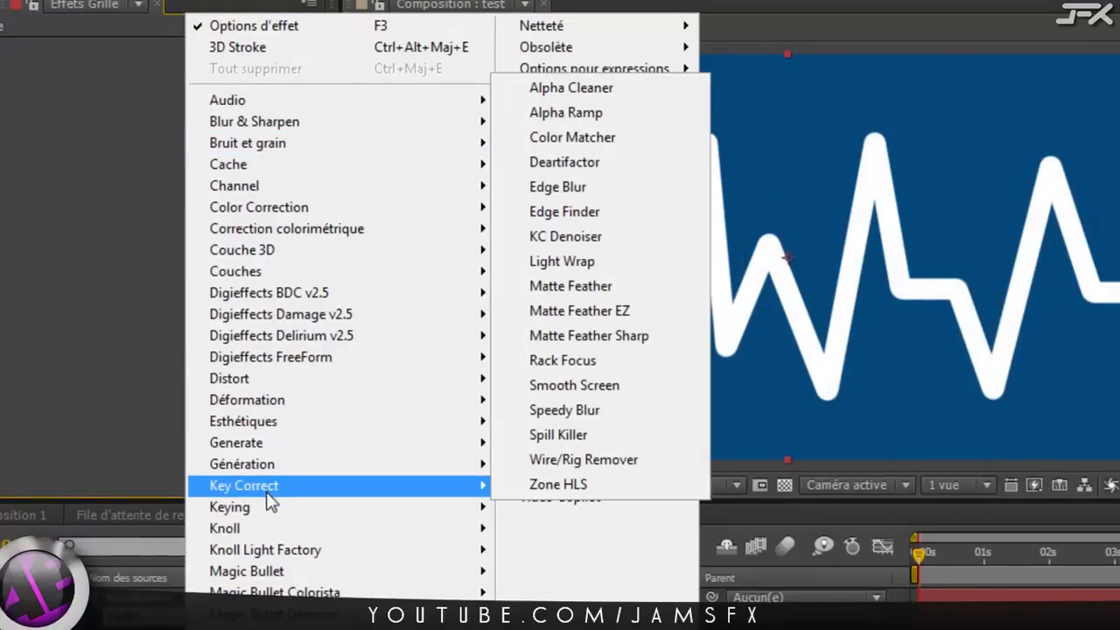
mouse_move(267, 466)
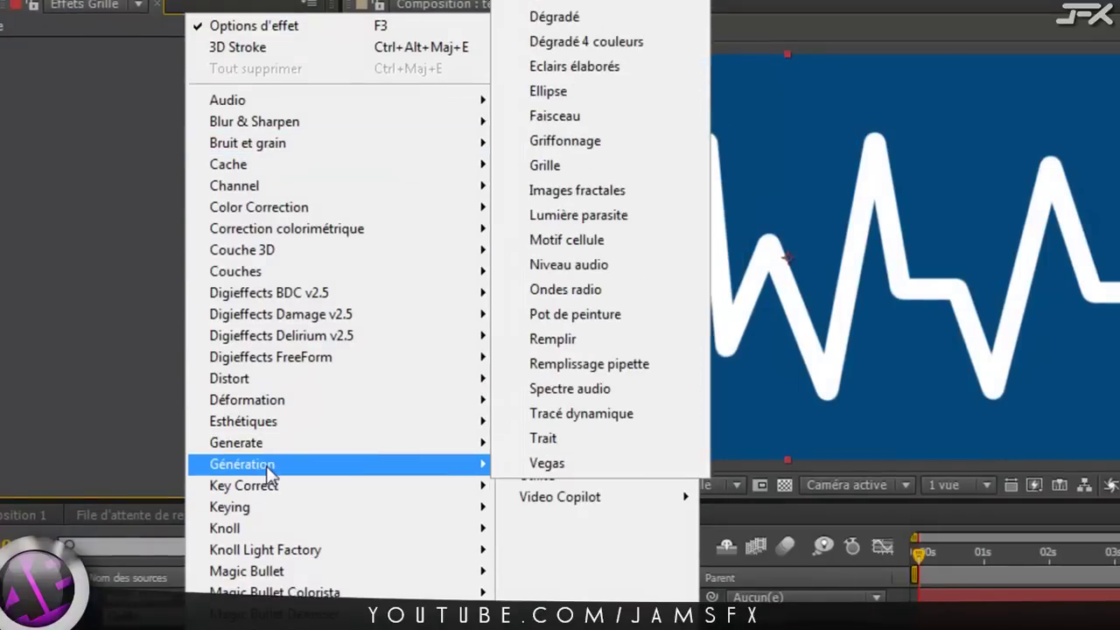
click(561, 168)
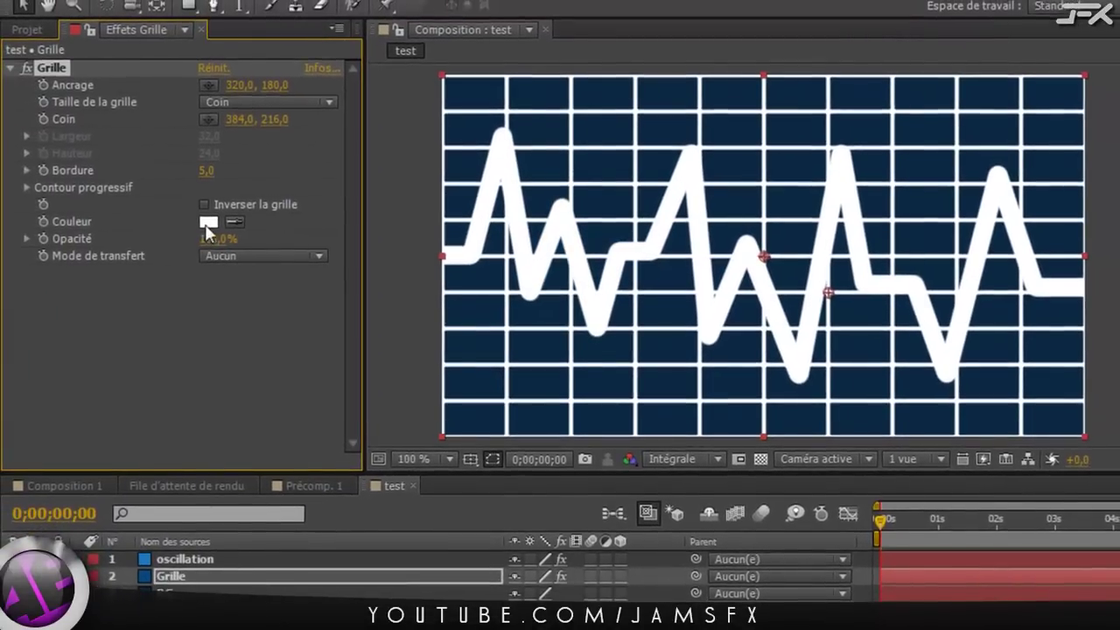
click(205, 222)
click(300, 155)
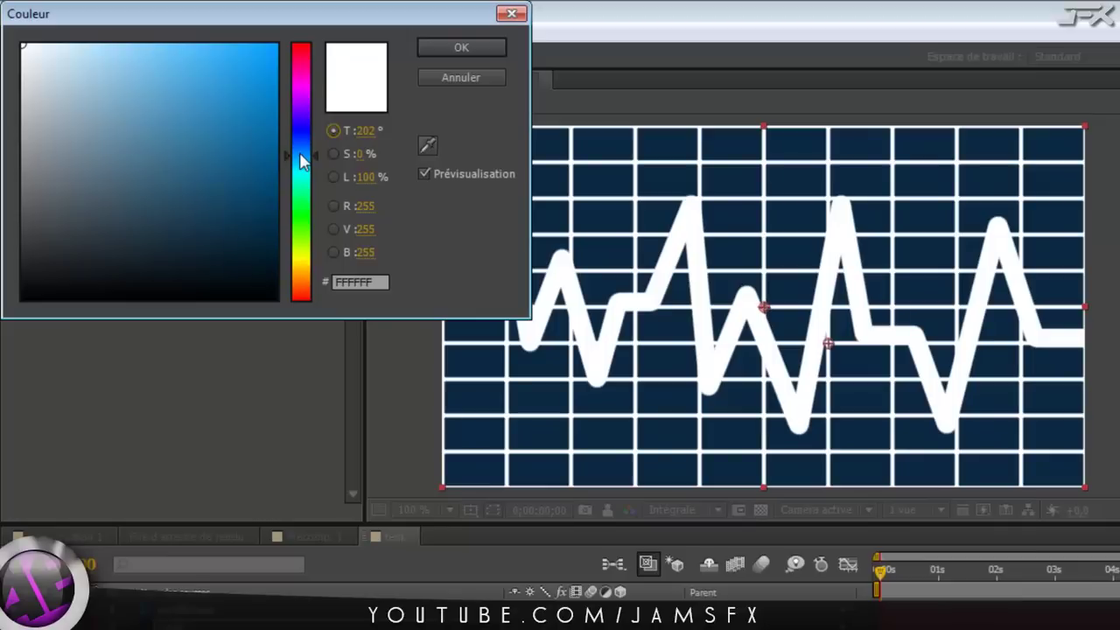
mouse_move(256, 115)
mouse_down()
mouse_move(233, 96)
mouse_move(246, 111)
mouse_up()
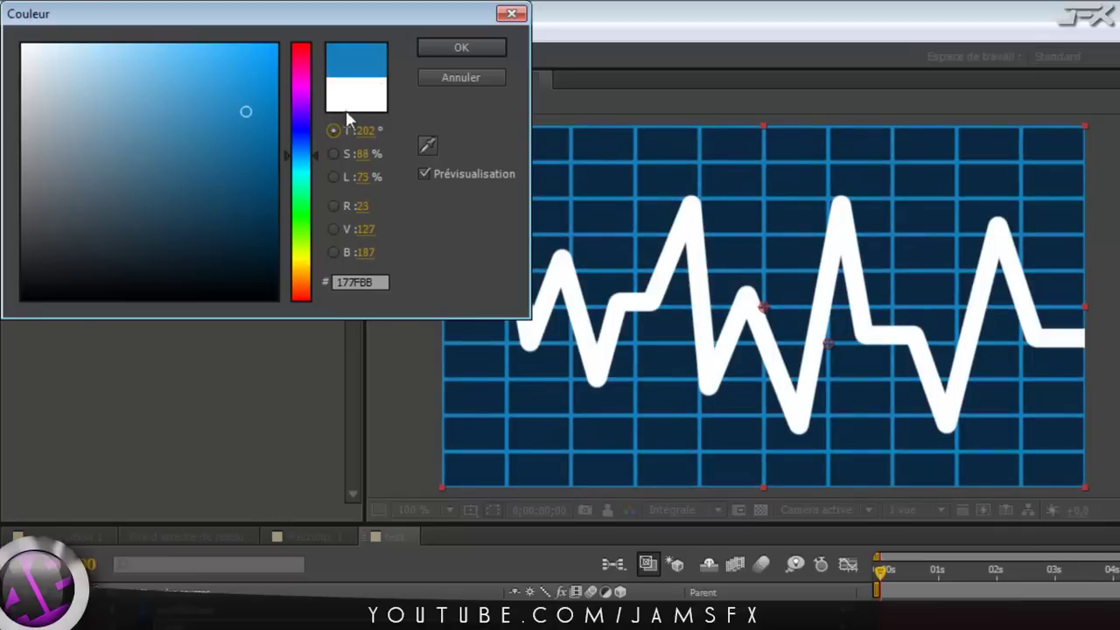
click(440, 47)
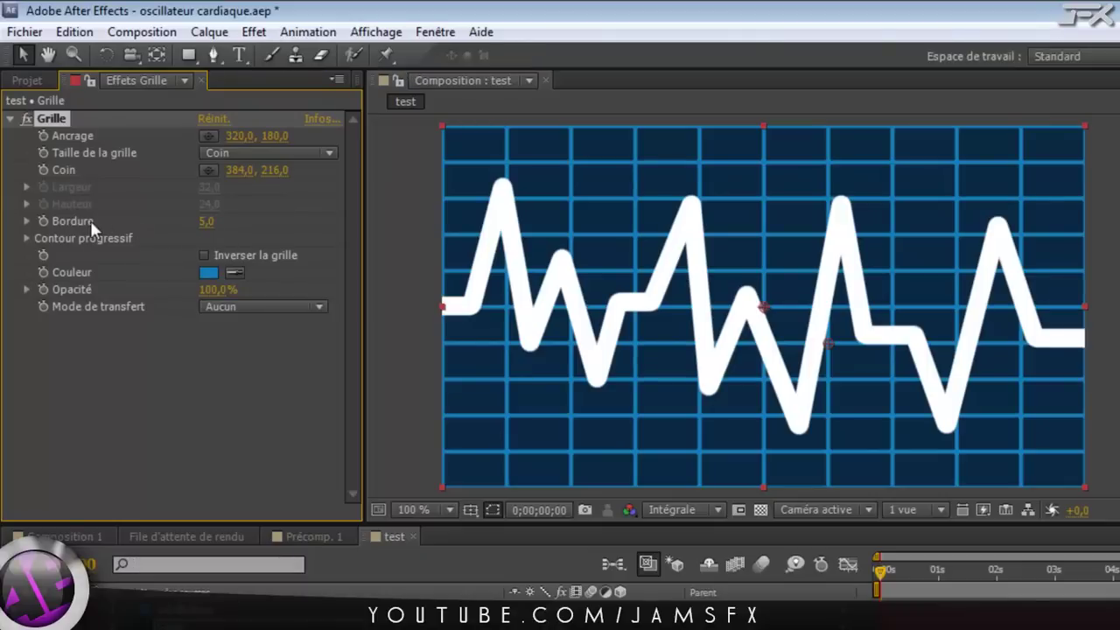
Step: Set the grid Bordure to 3 and size to Curseurs de largeur & hauteur, then collapse it
click(207, 221)
text(3)
key(Return)
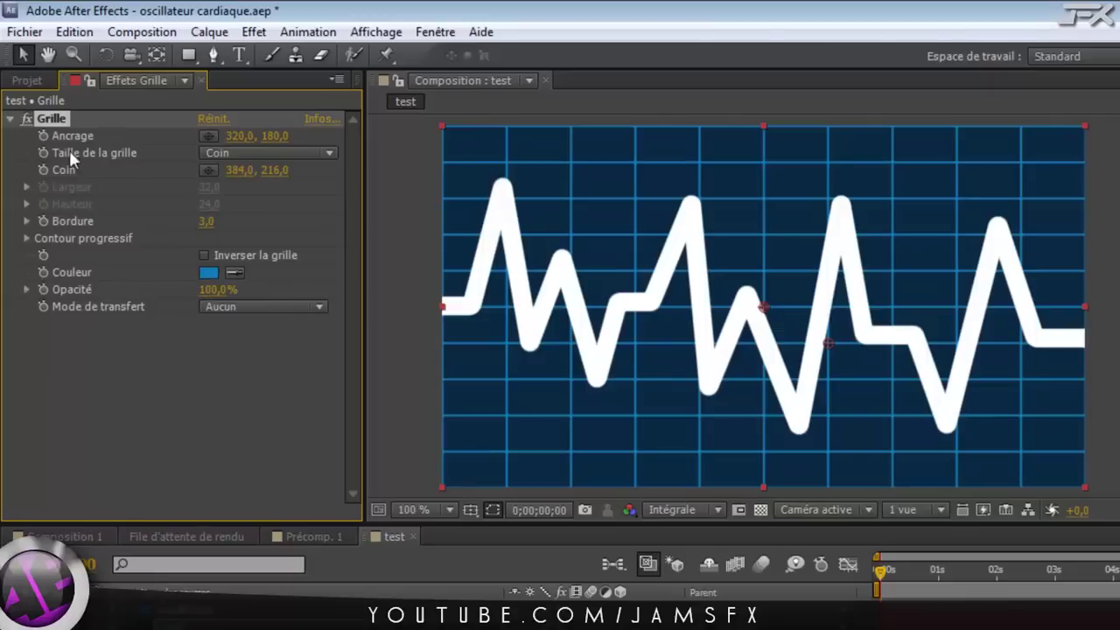
click(274, 155)
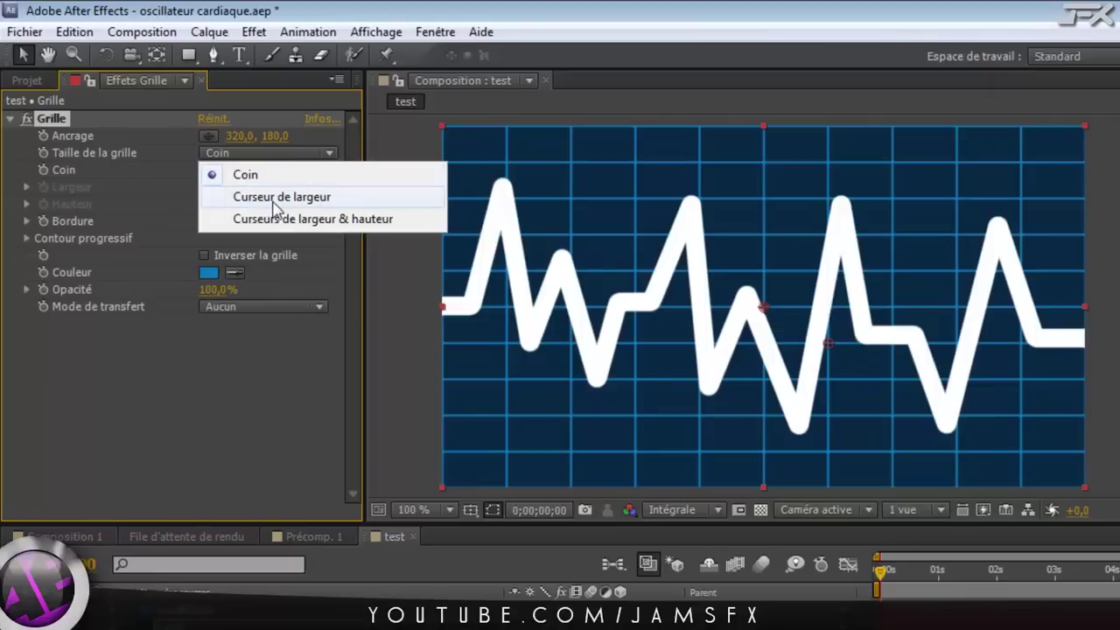
click(276, 197)
click(290, 154)
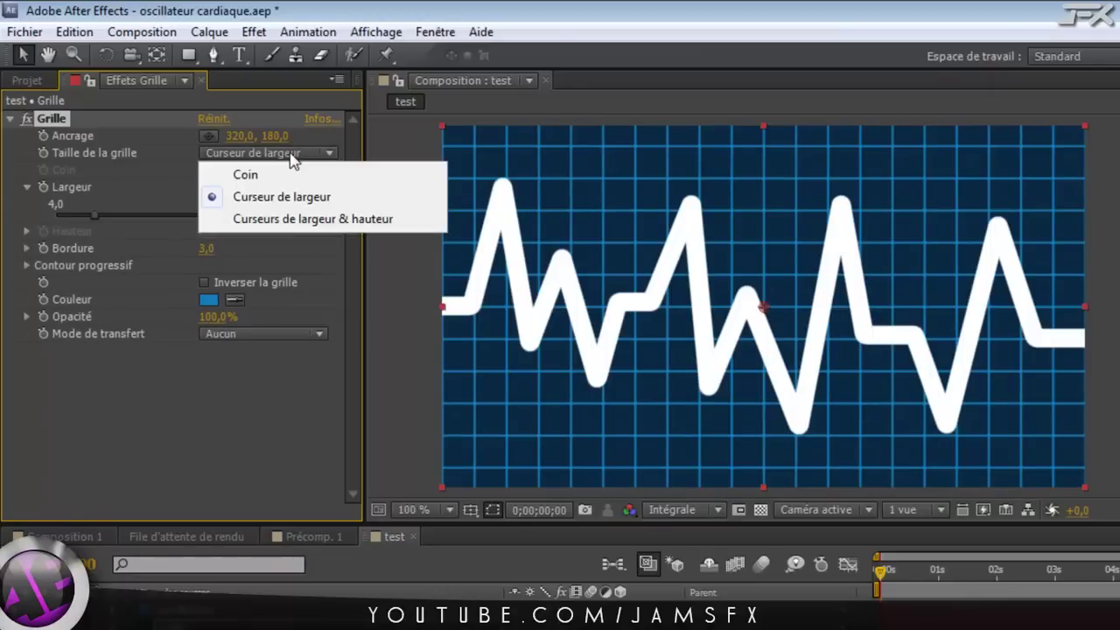
click(296, 219)
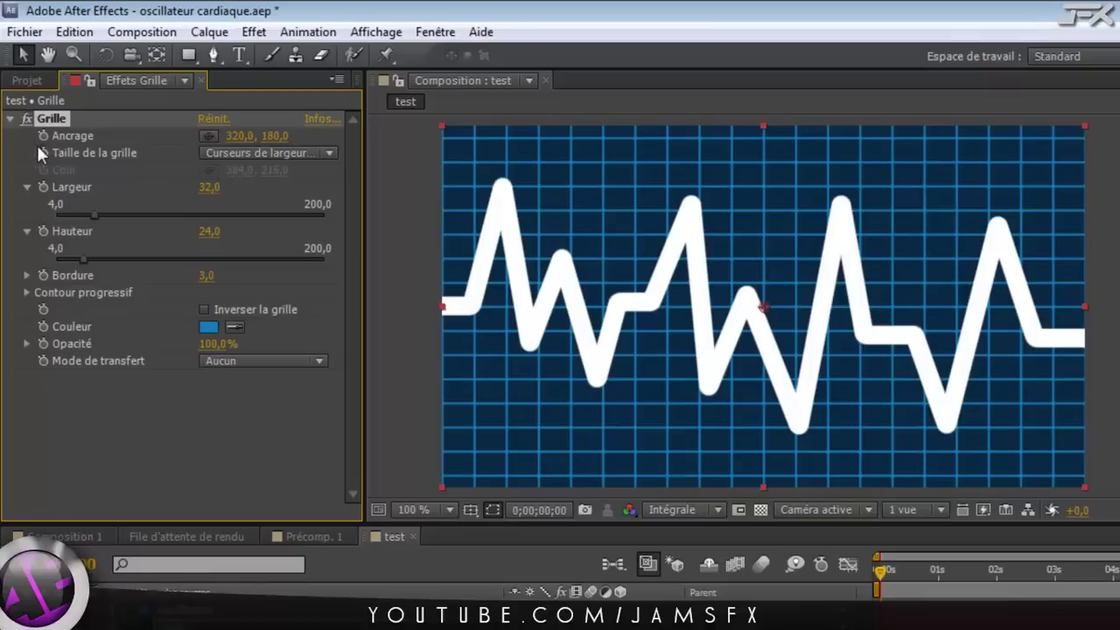
click(10, 120)
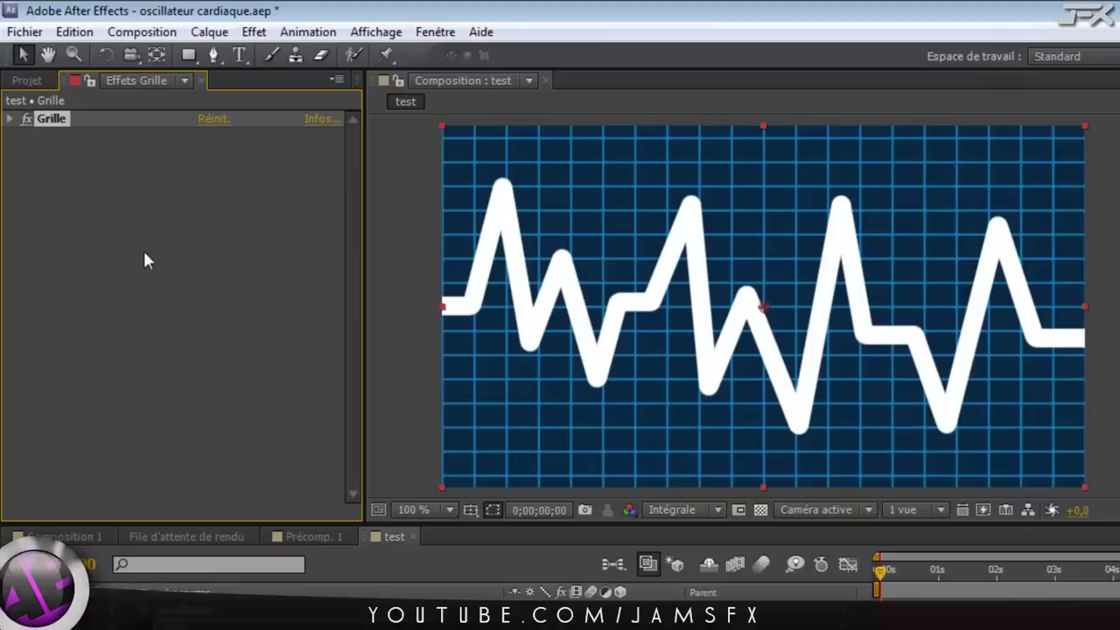
Step: Add a Lueur diffuse glow to the Grille layer with a reduced radius
right_click(169, 257)
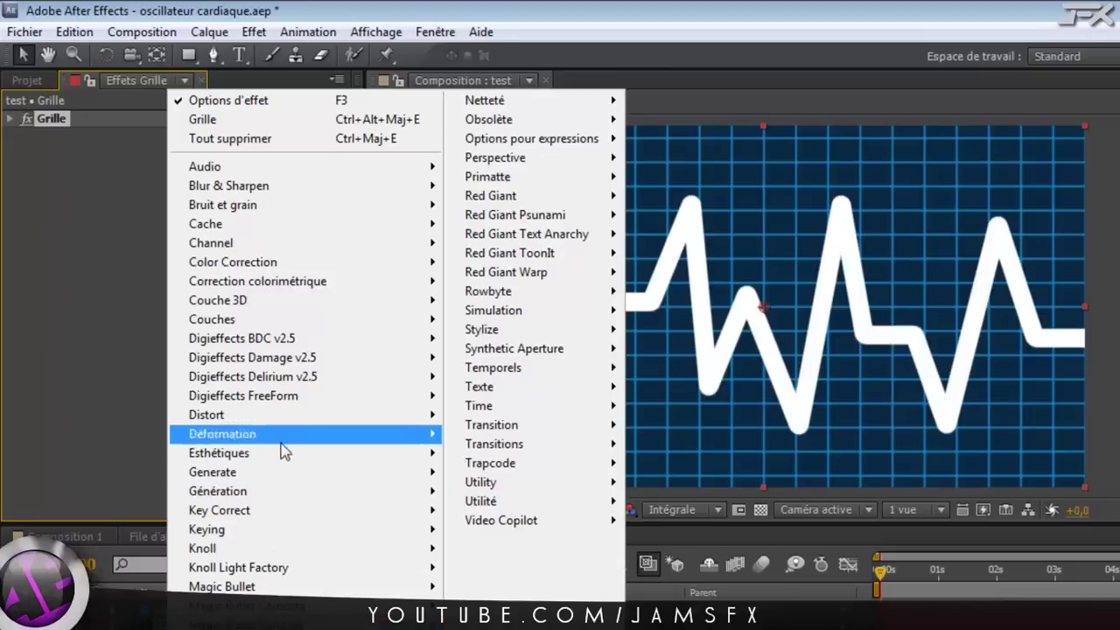
mouse_move(290, 436)
mouse_move(291, 473)
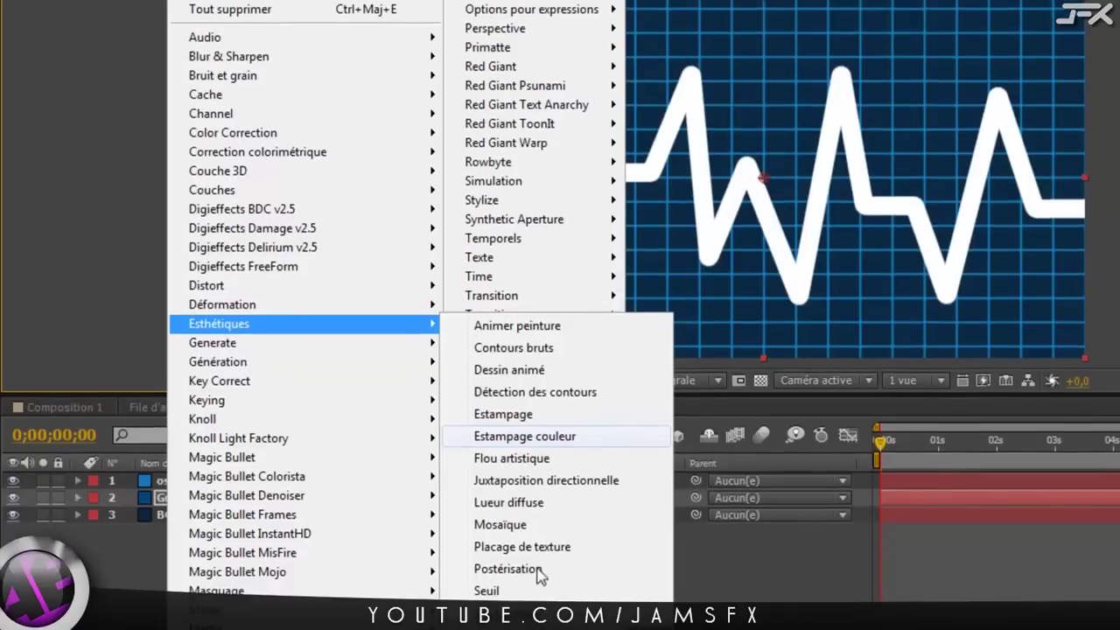
click(513, 506)
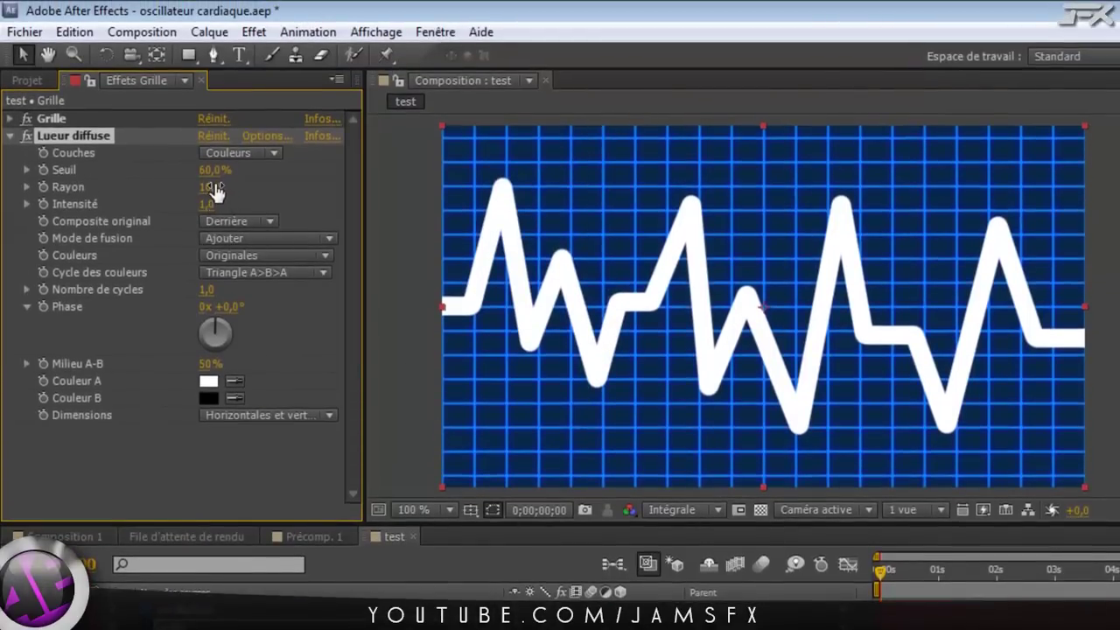
mouse_move(217, 192)
mouse_down()
mouse_move(205, 185)
mouse_move(258, 170)
mouse_up()
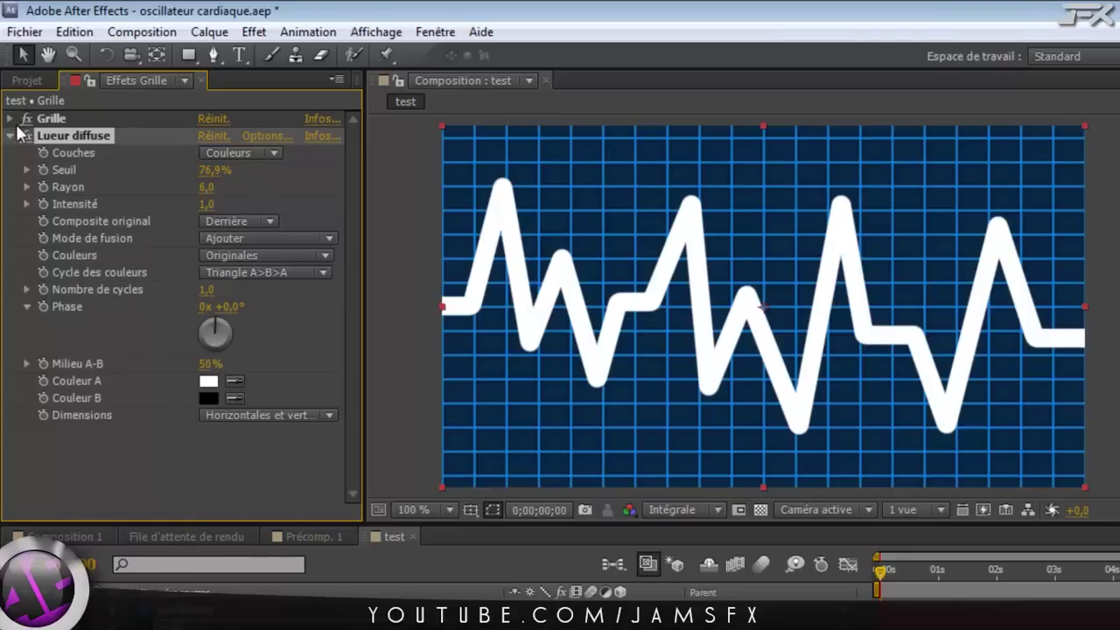
click(11, 136)
Step: Recolour the grid lines a brighter blue, fold the Grille effect and select the glow
click(10, 118)
click(208, 327)
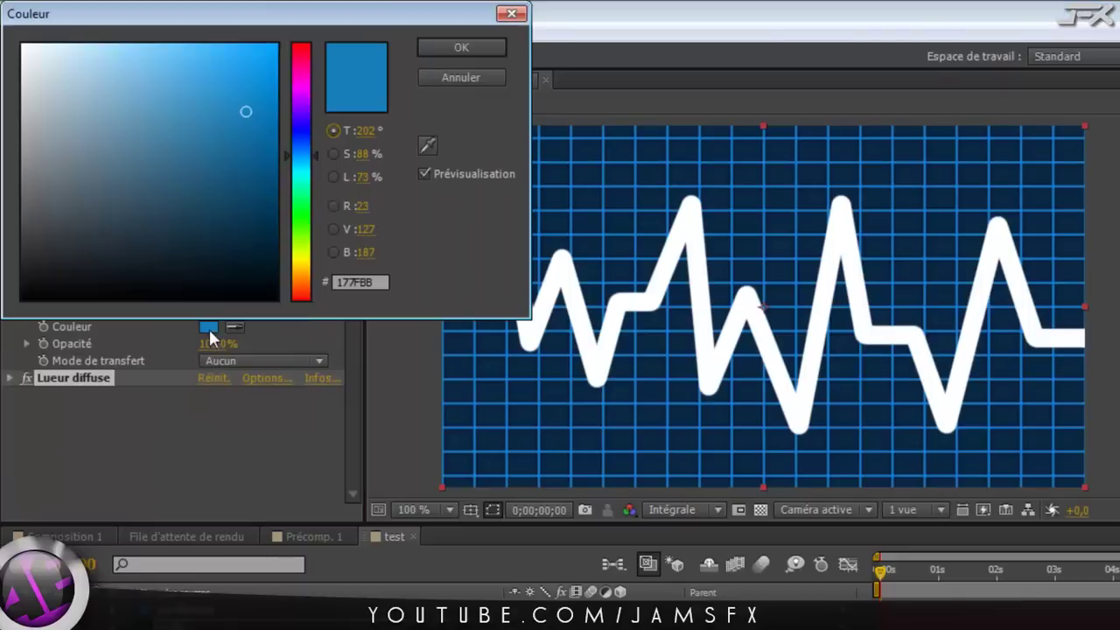
click(250, 140)
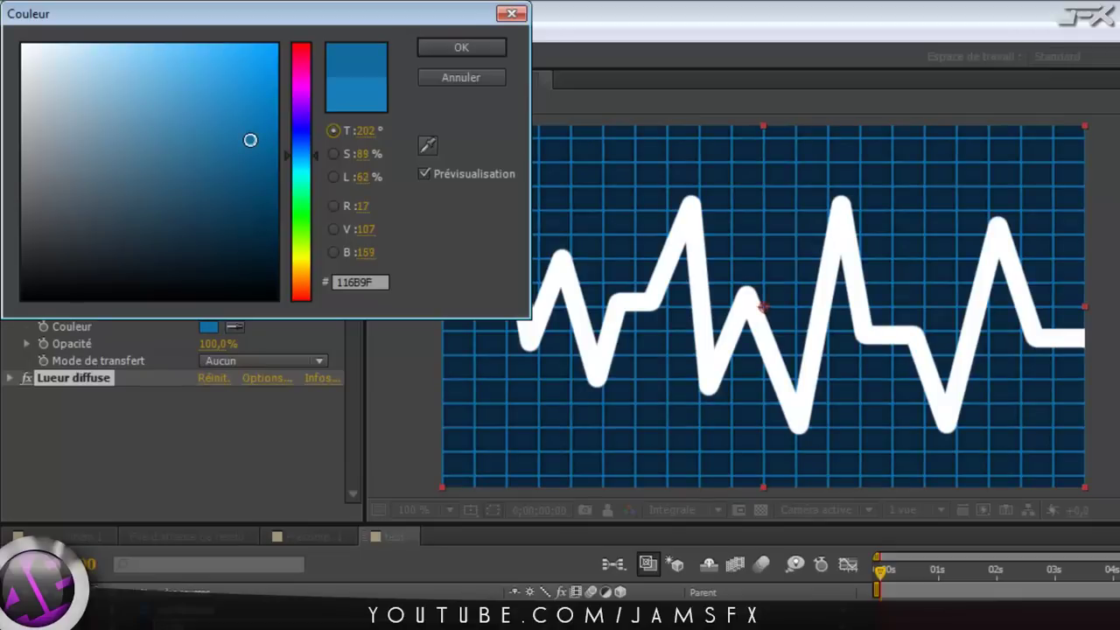
mouse_move(250, 140)
mouse_down()
mouse_move(173, 70)
mouse_move(259, 101)
mouse_up()
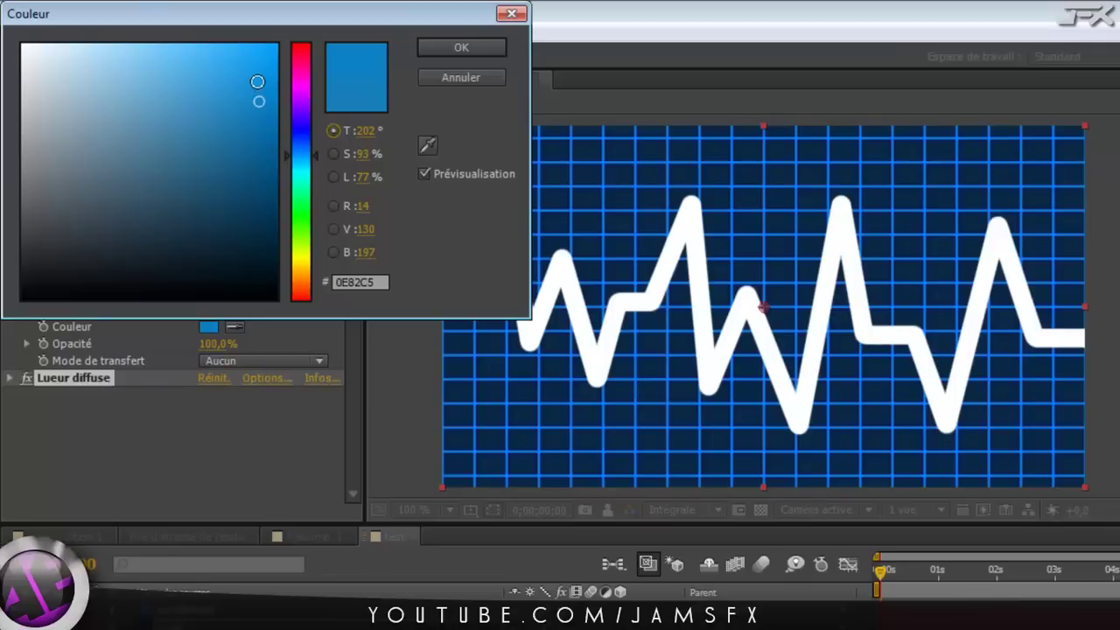
click(472, 47)
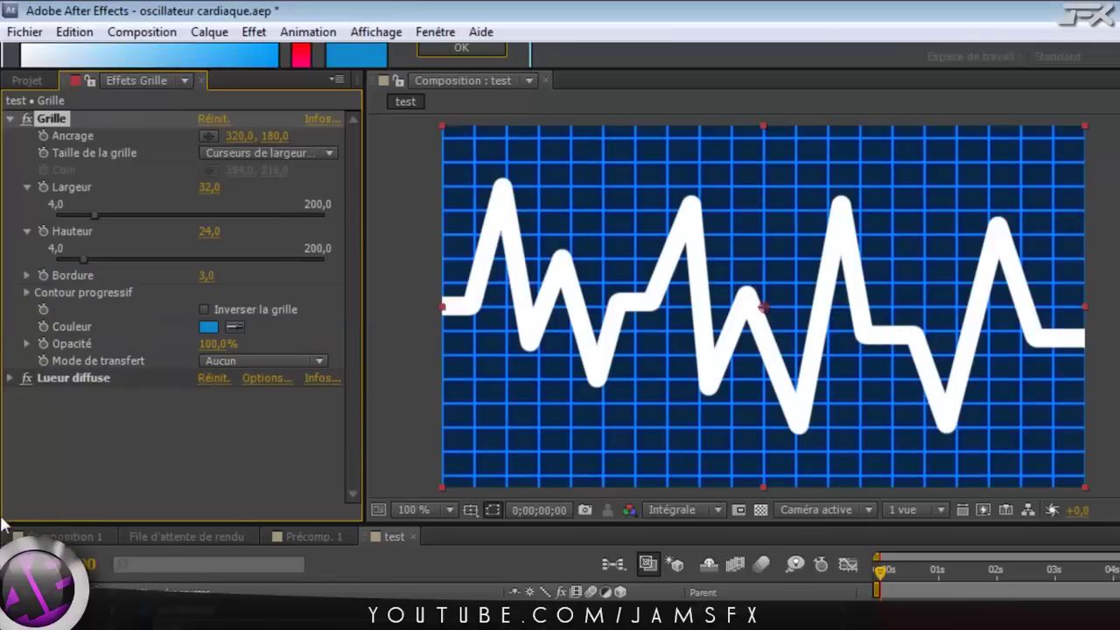
click(10, 117)
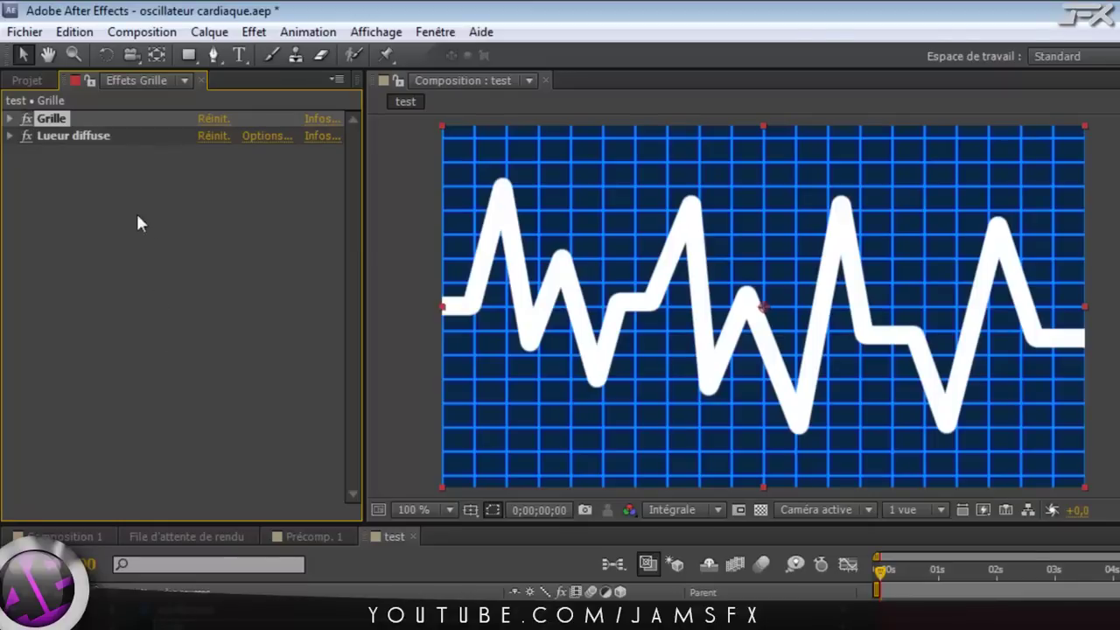
click(76, 138)
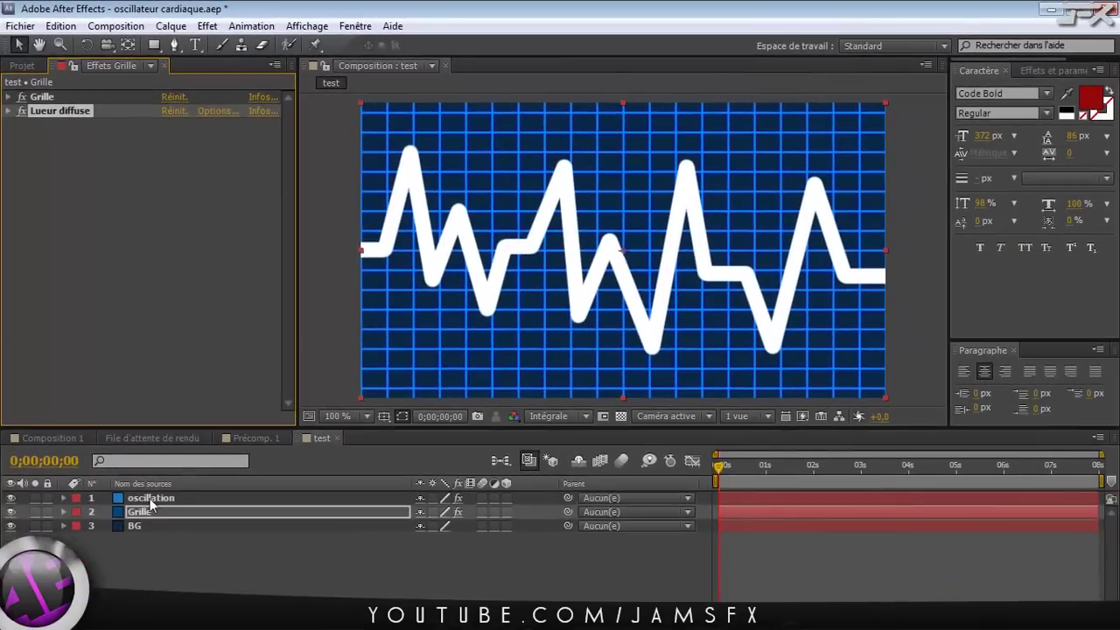
Step: Paste the copied Lueur diffuse glow onto the oscillation layer and fold its settings
click(151, 498)
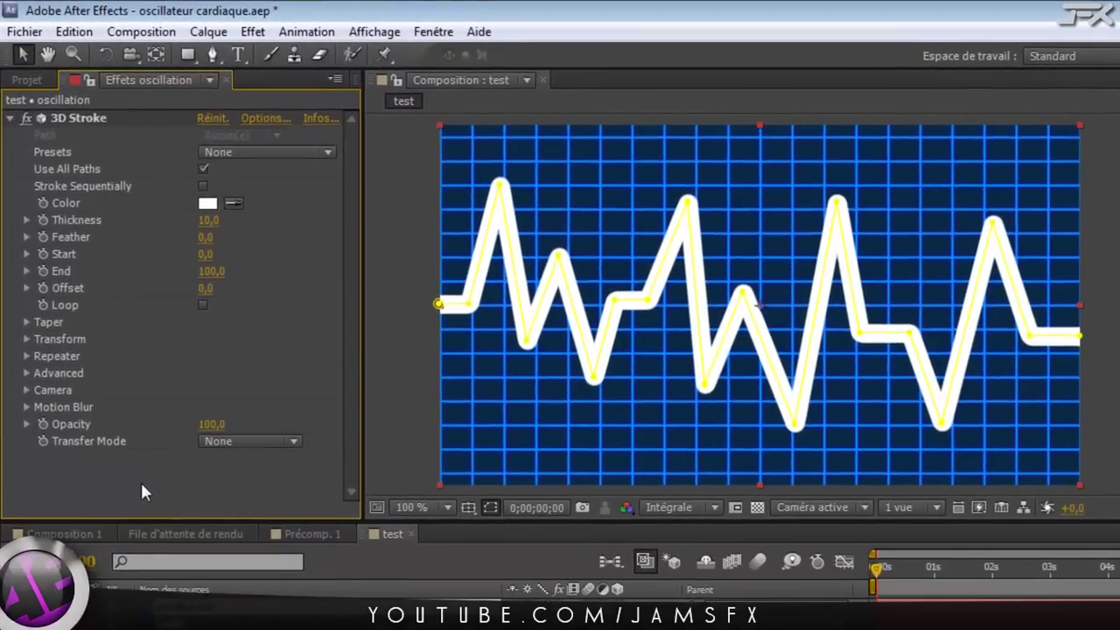
key(ctrl+v)
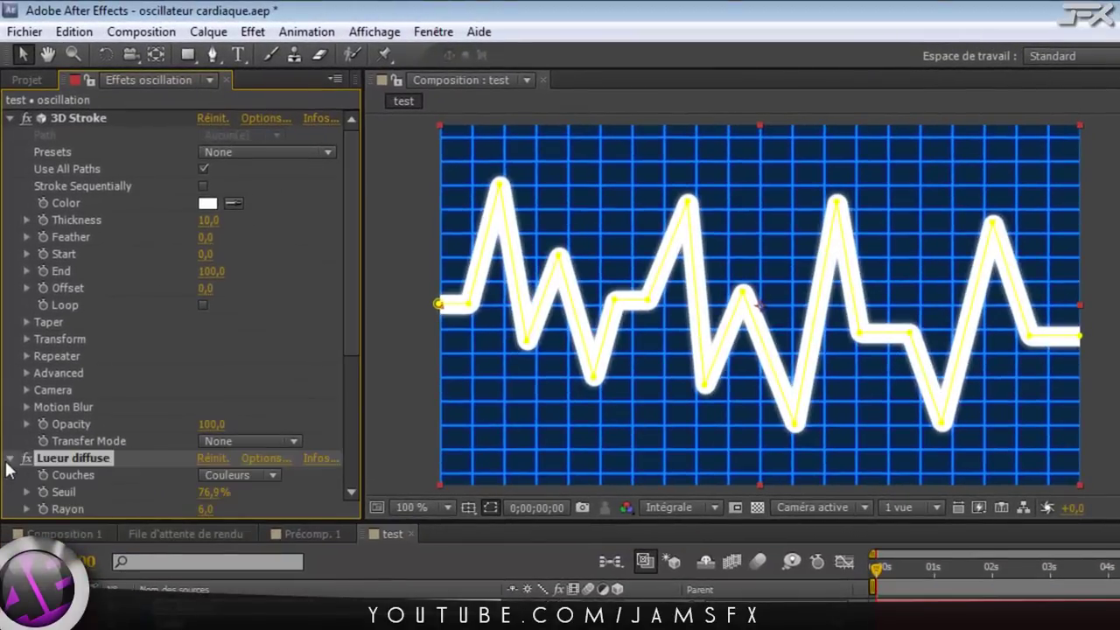
click(9, 459)
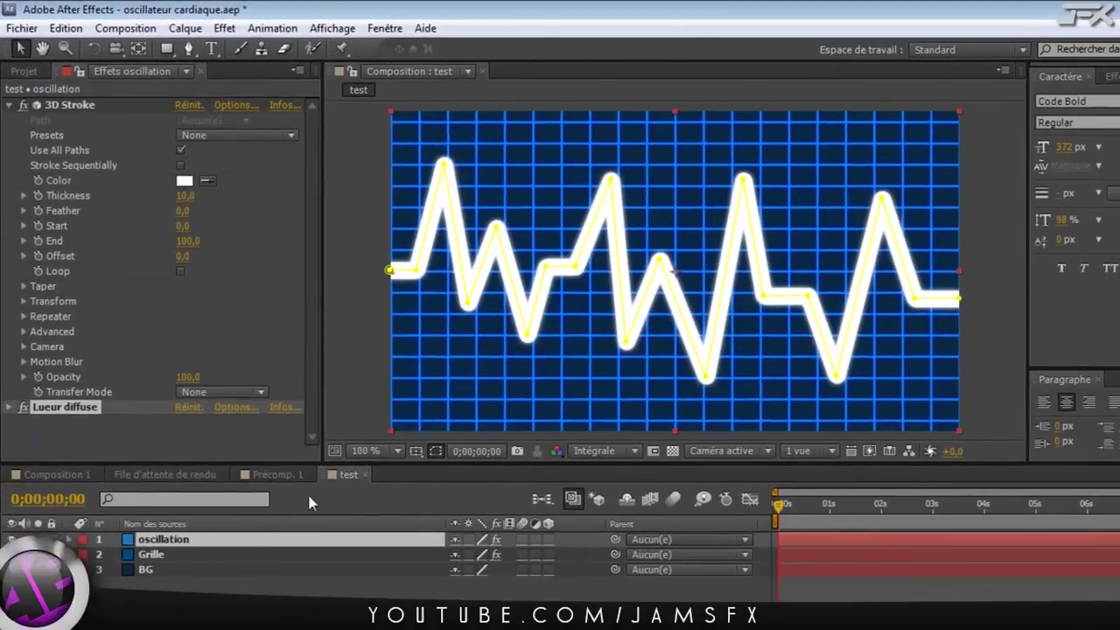
click(310, 502)
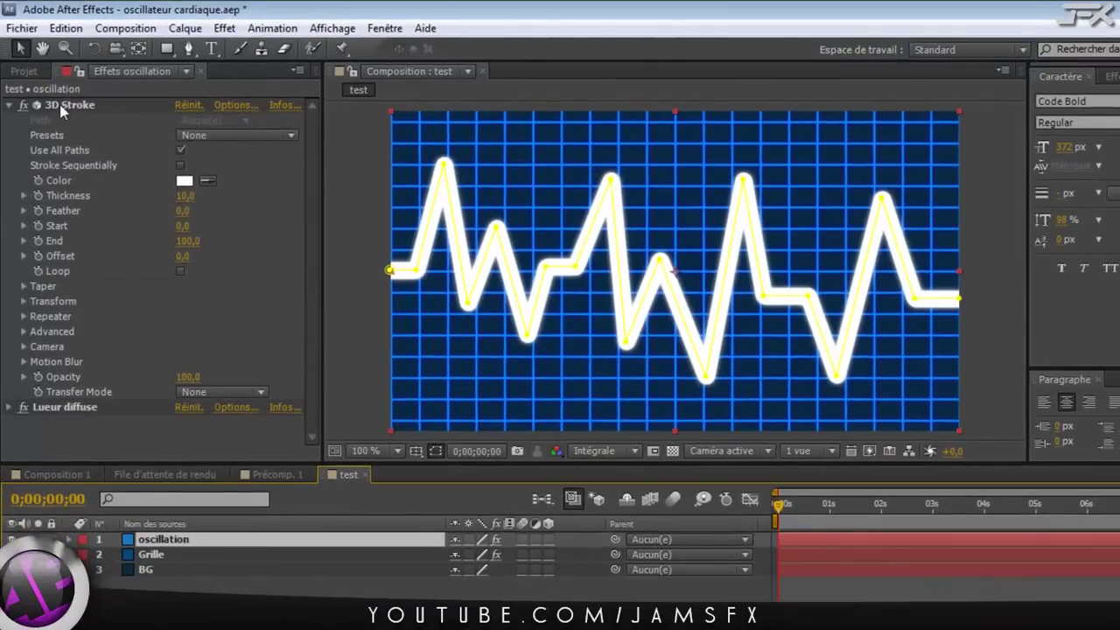
click(87, 107)
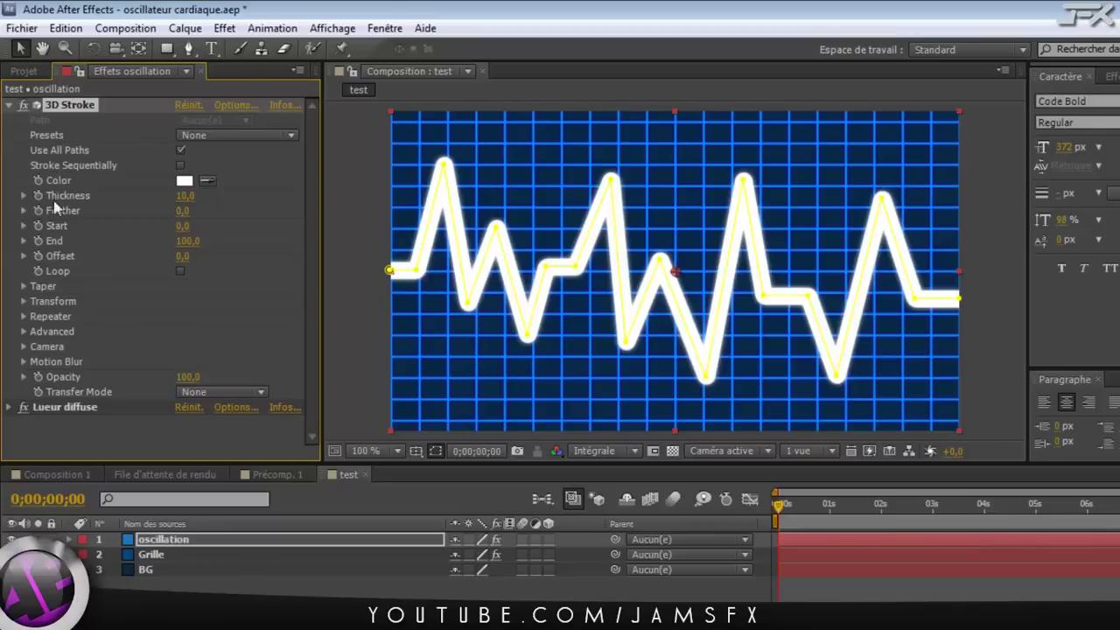
Step: Change the 3D Stroke colour to a very pale blue
click(184, 182)
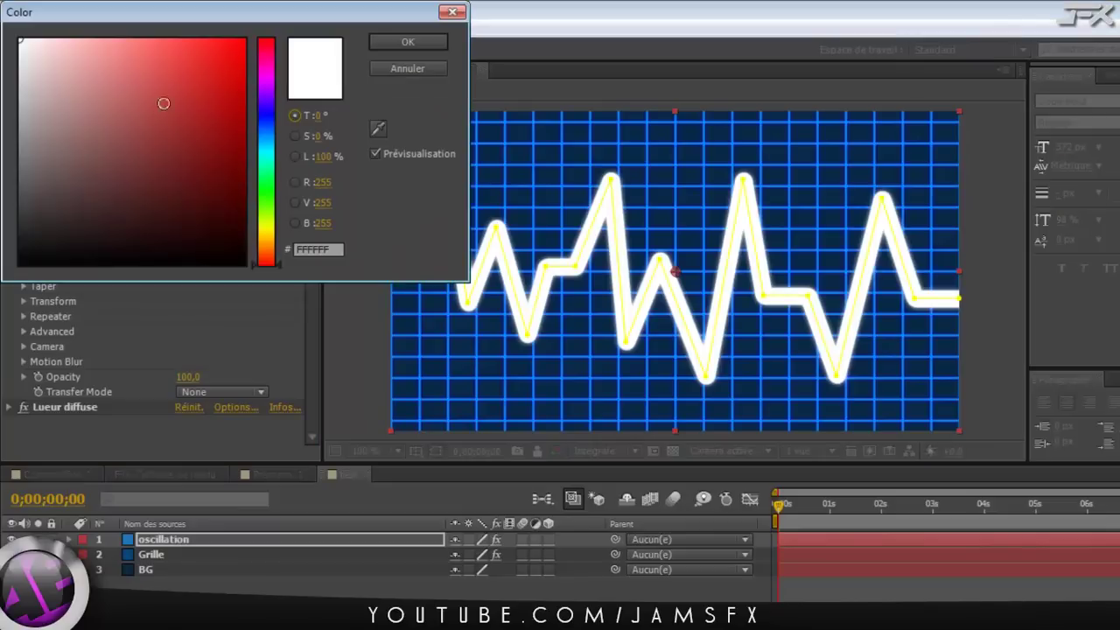
click(267, 187)
drag(267, 142, 269, 143)
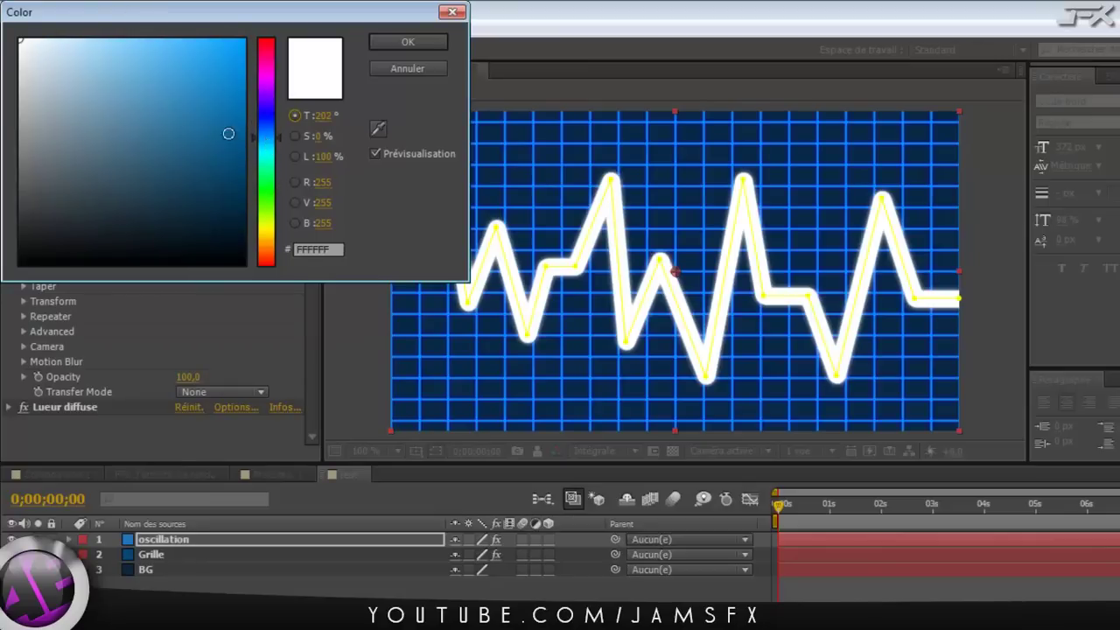
mouse_move(66, 60)
mouse_down()
mouse_move(81, 51)
mouse_move(64, 42)
mouse_up()
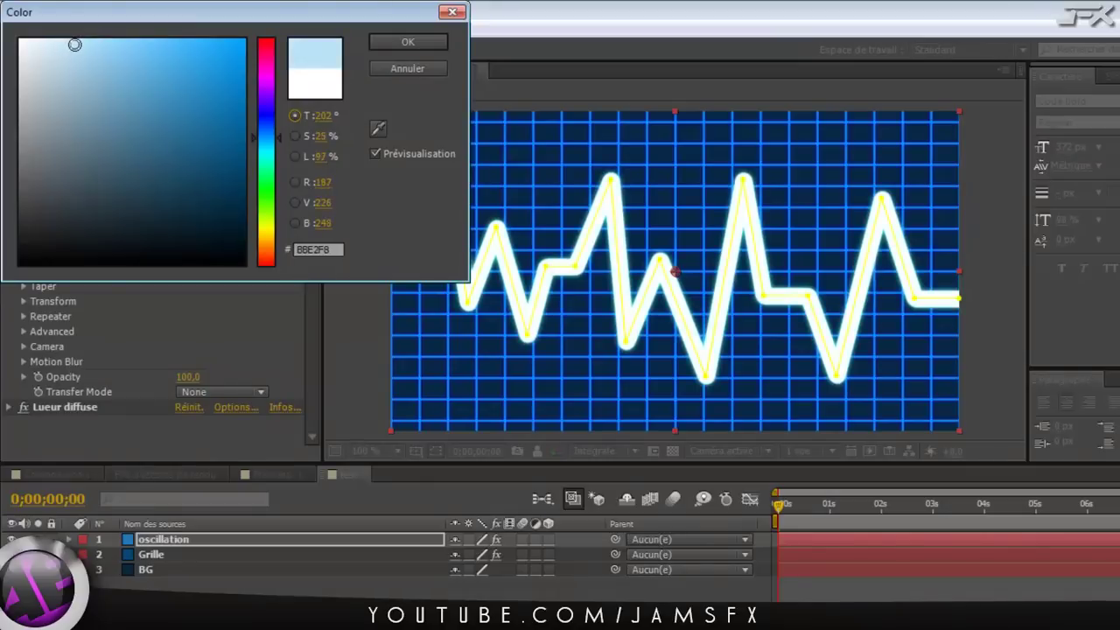
click(386, 46)
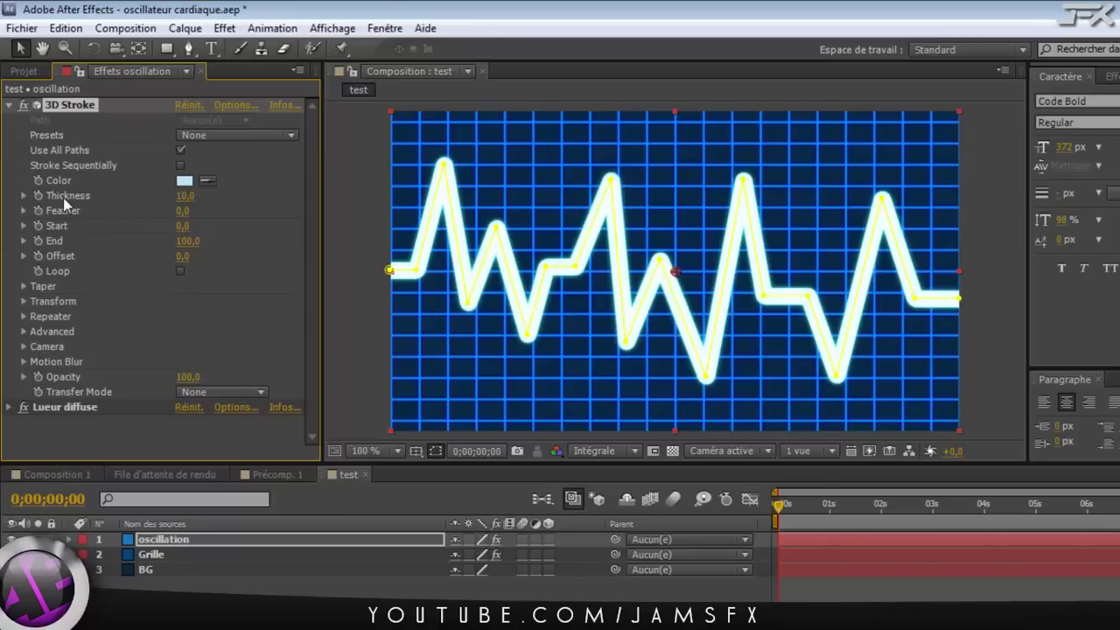
Step: Set 3D Stroke thickness to 3 and feather to 34, then begin raising Start
click(186, 196)
text(5)
key(Return)
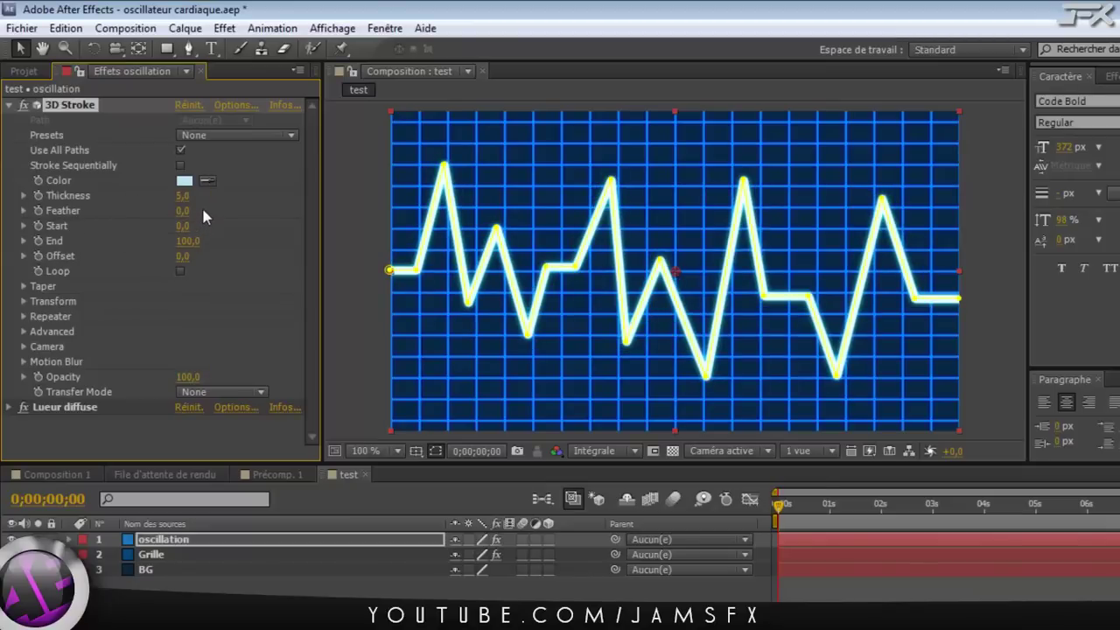
click(184, 196)
text(3)
key(Return)
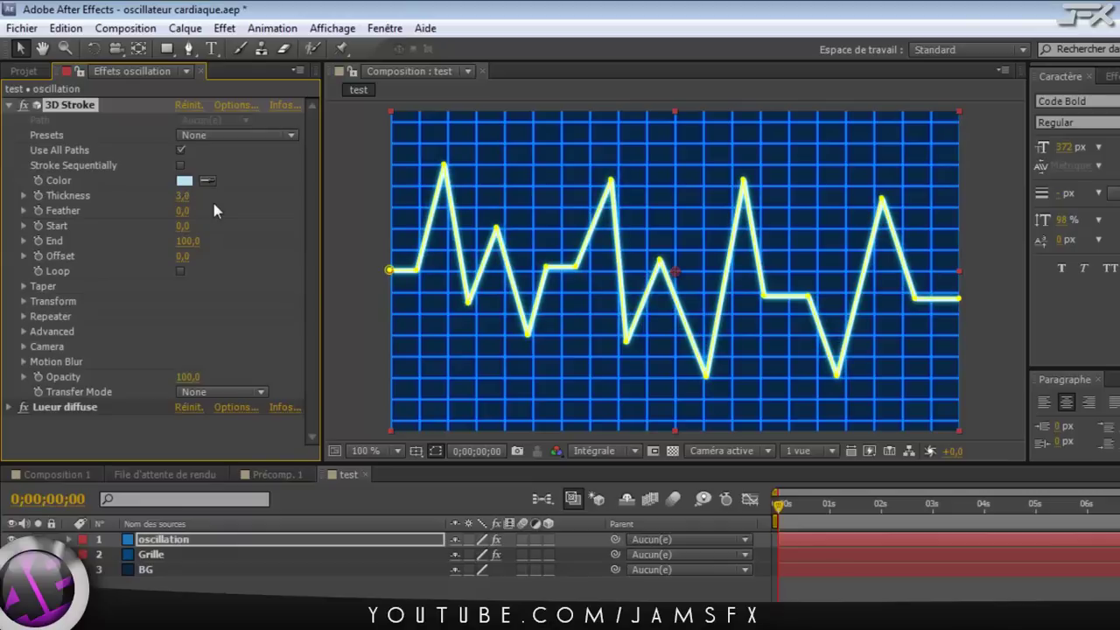
mouse_move(185, 210)
mouse_down()
mouse_move(236, 195)
mouse_move(216, 199)
mouse_up()
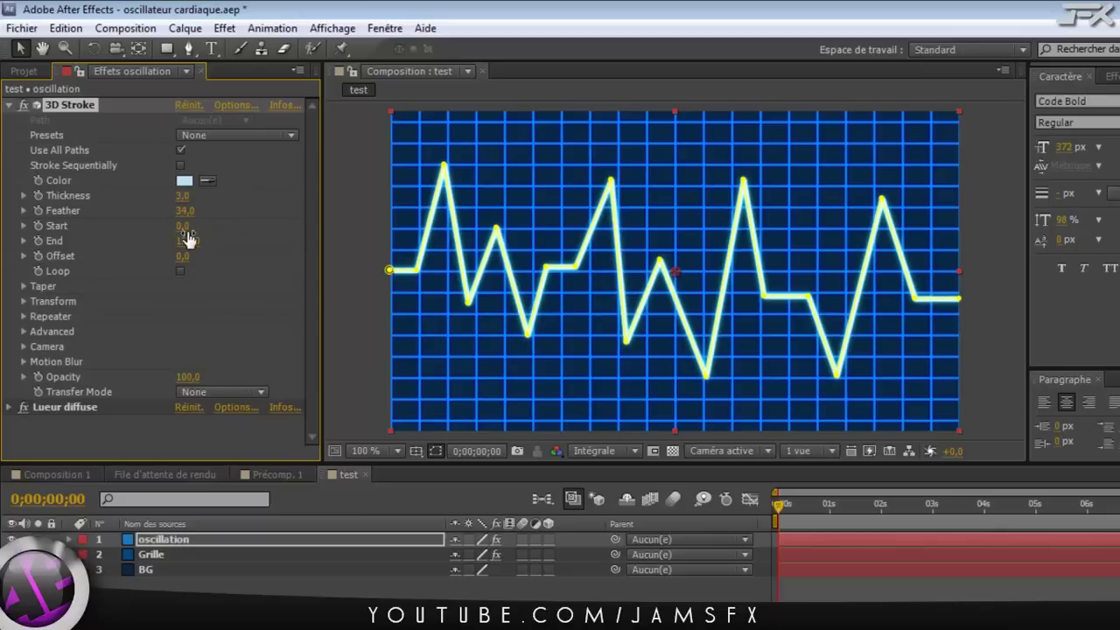
mouse_move(181, 225)
mouse_down()
mouse_move(193, 226)
mouse_move(183, 225)
mouse_up()
Step: Trim the heart line's beginning by setting 3D Stroke Start to 15
mouse_move(183, 226)
mouse_down()
mouse_move(221, 226)
mouse_move(173, 228)
mouse_up()
drag(181, 227, 187, 226)
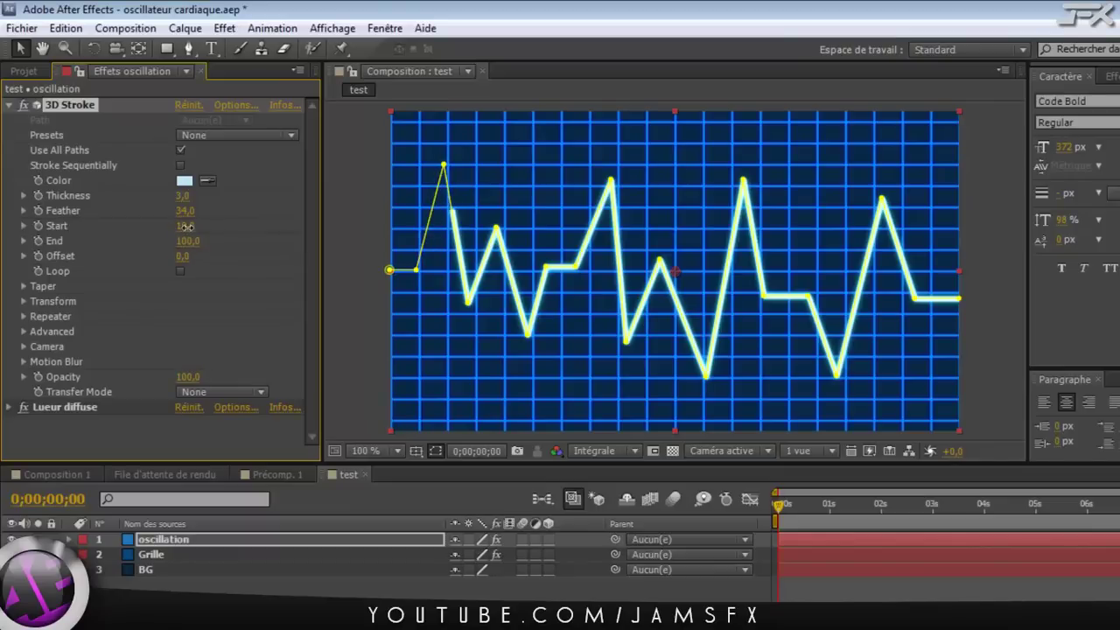
click(186, 226)
text(25)
key(Return)
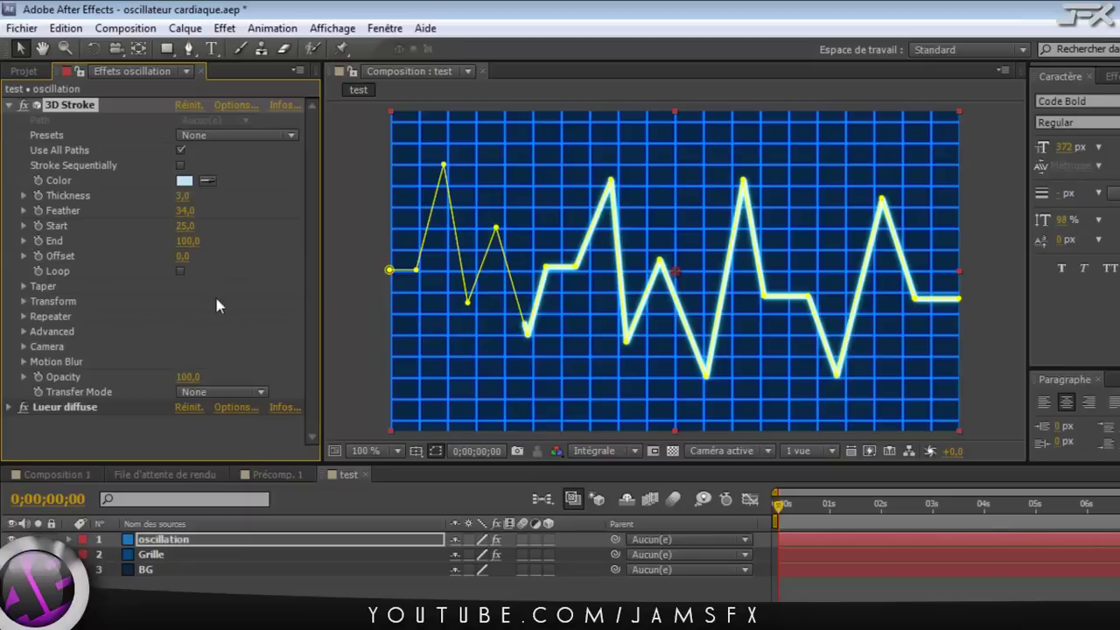
click(184, 226)
text(15)
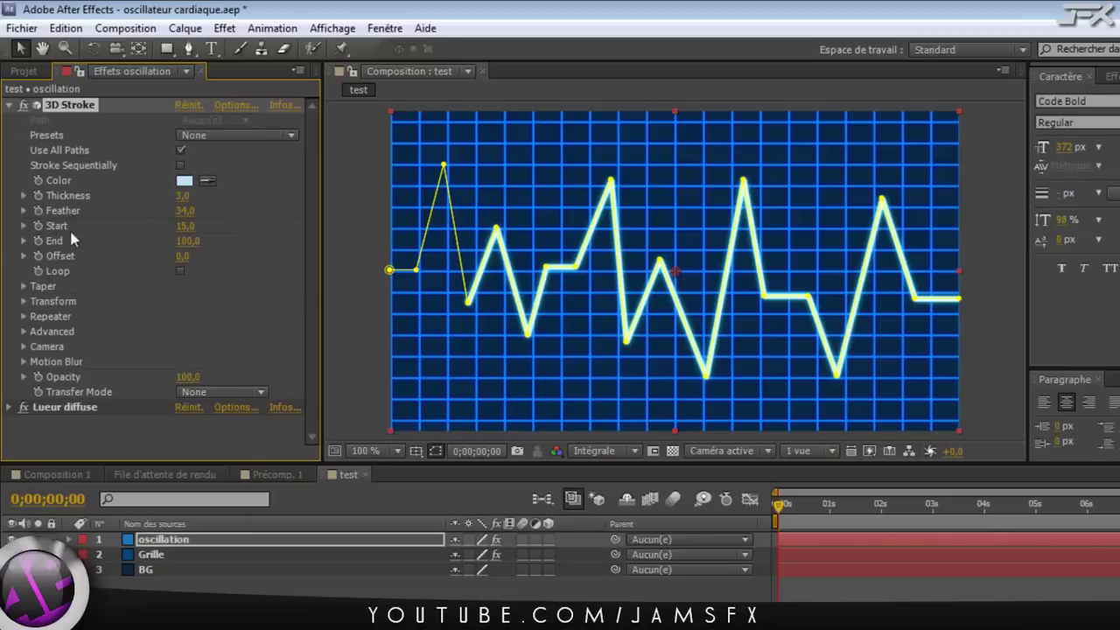
Step: Set 3D Stroke End to 75 and Offset to -73 with its stopwatch on
click(189, 241)
text(75)
key(Return)
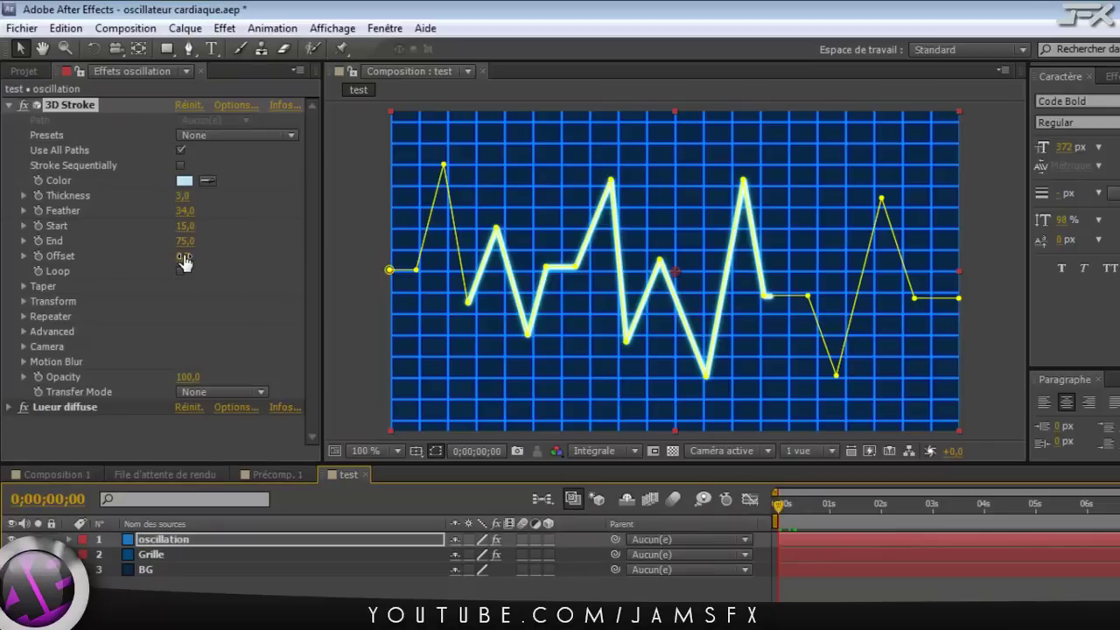
click(218, 259)
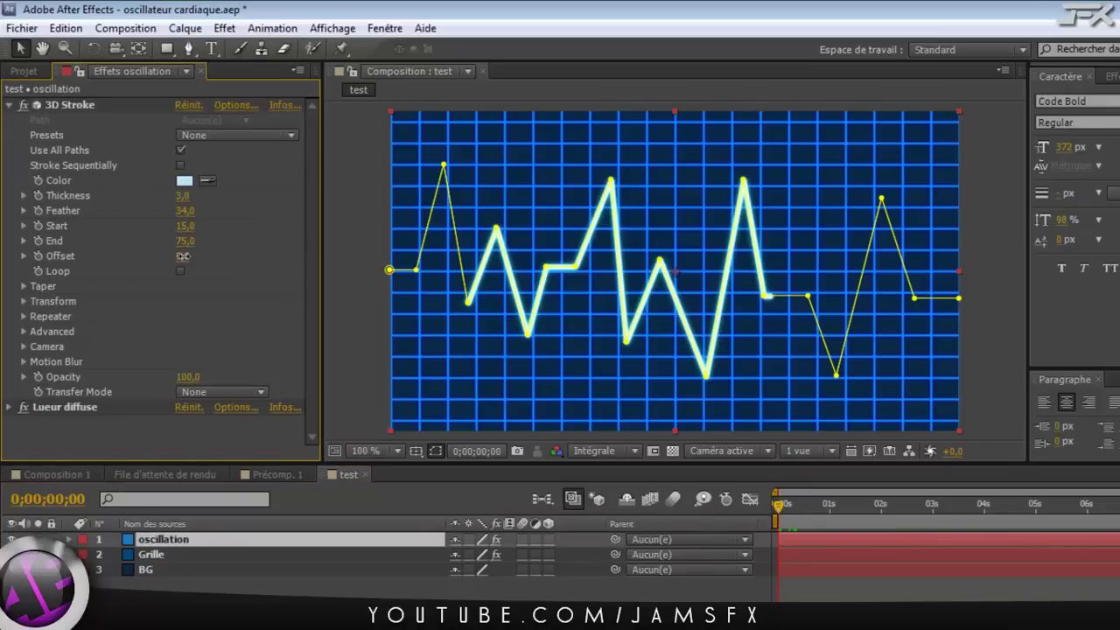
drag(182, 255, 126, 261)
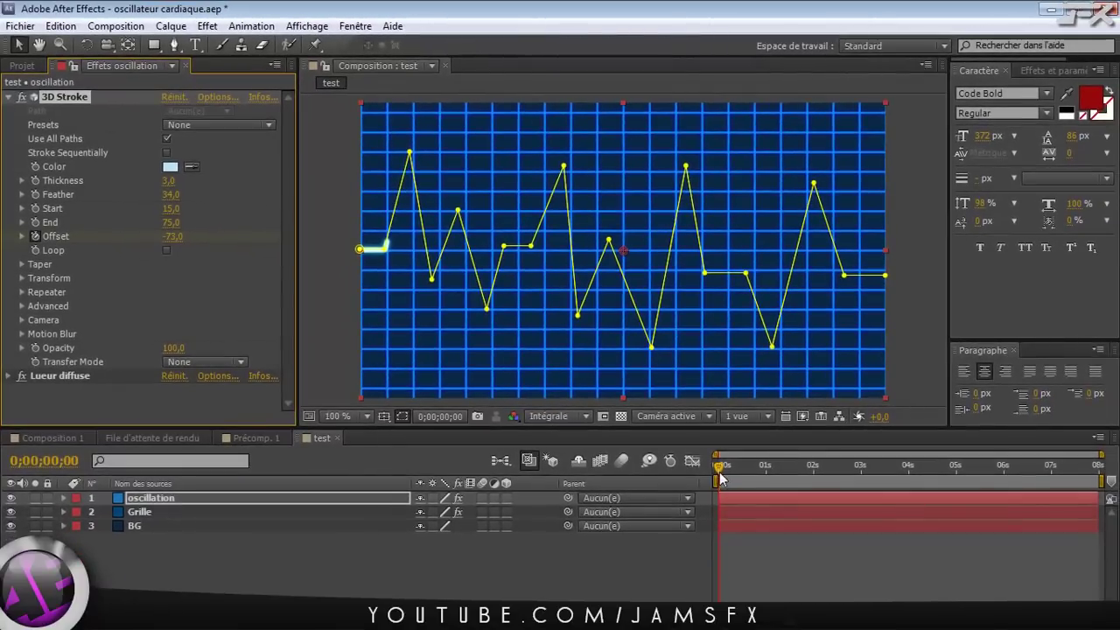
Step: Keyframe Offset at 474 at the composition's end and scrub to preview the travelling glow
drag(723, 466, 1098, 473)
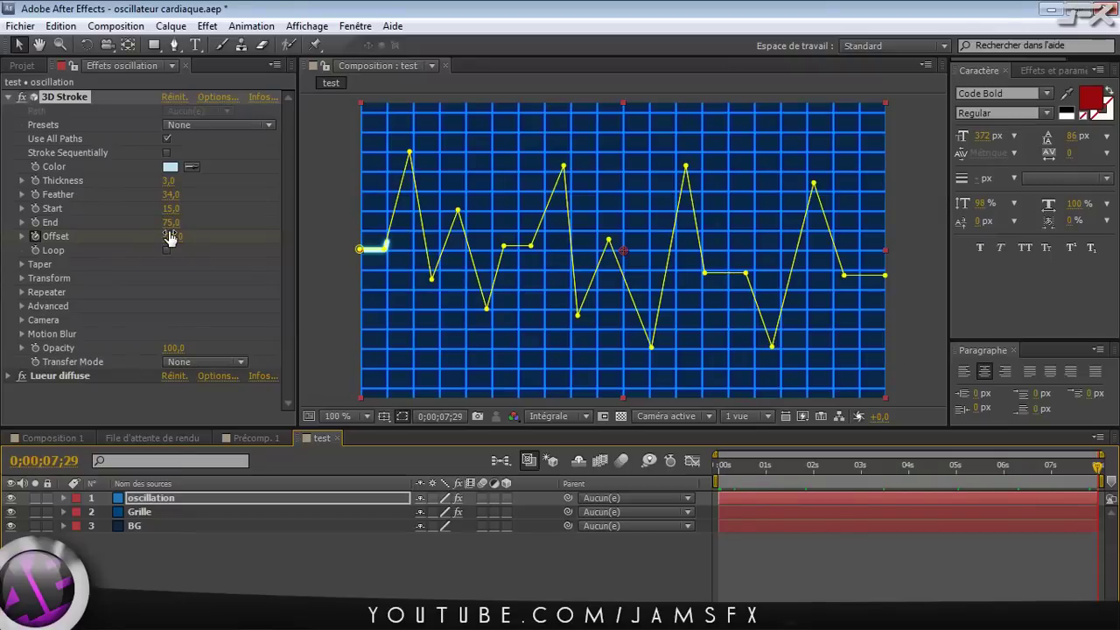
drag(173, 236, 619, 248)
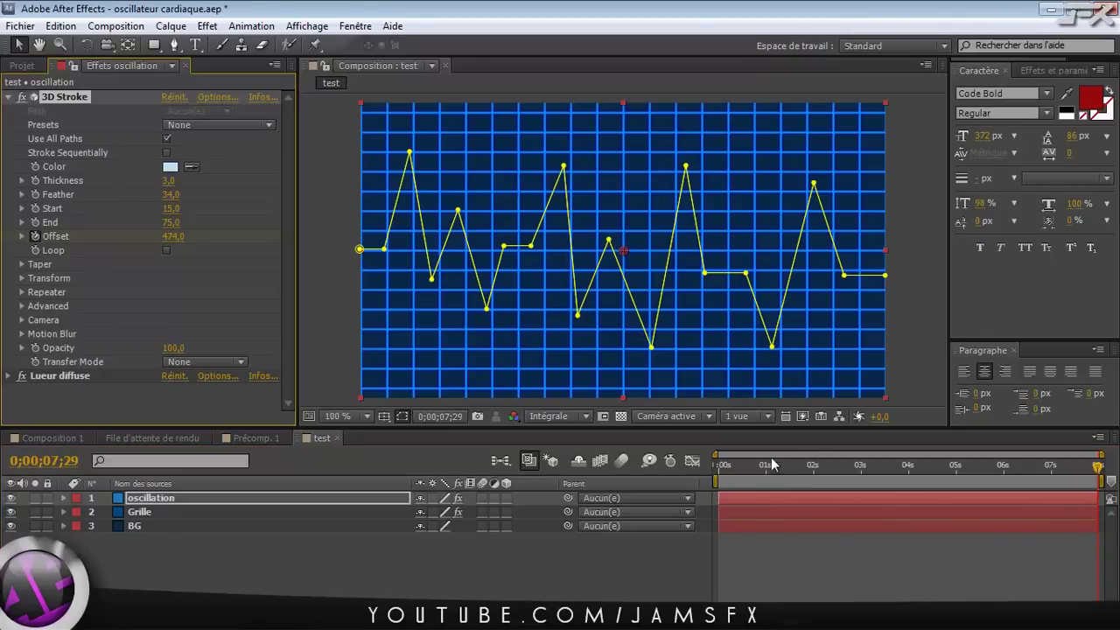
click(748, 467)
mouse_move(749, 464)
mouse_down()
mouse_move(851, 467)
mouse_move(770, 468)
mouse_up()
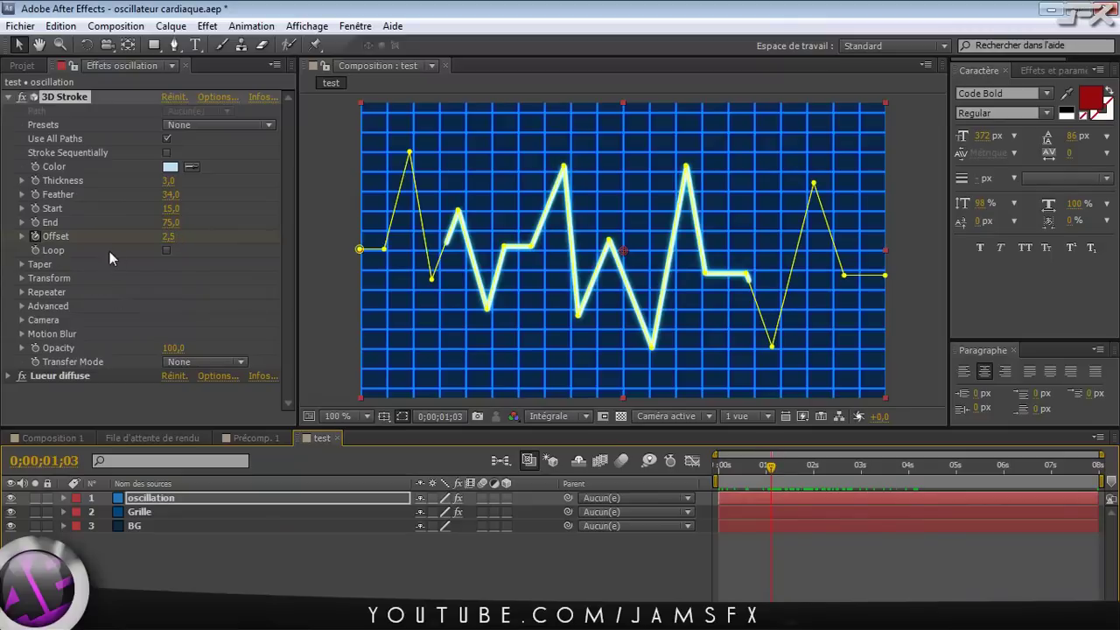
Step: Enable 3D Stroke Loop, hide the path outline, and scrub to preview the wrapping trace
click(166, 250)
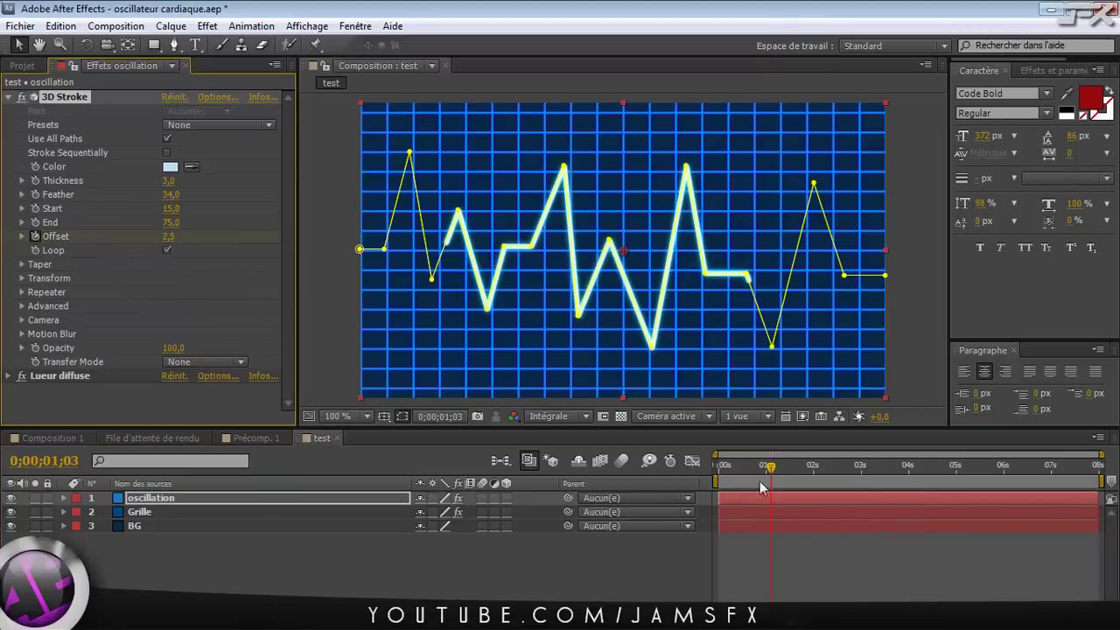
mouse_move(766, 470)
mouse_down()
mouse_move(733, 474)
mouse_move(860, 481)
mouse_up()
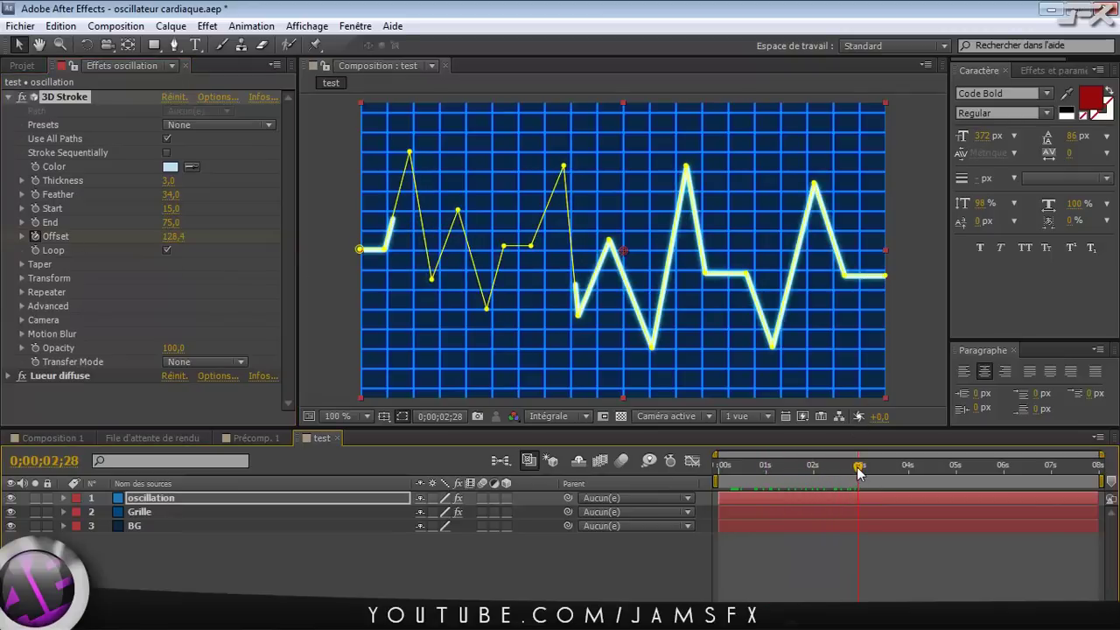
mouse_move(997, 471)
mouse_down()
mouse_move(954, 476)
mouse_move(1057, 482)
mouse_up()
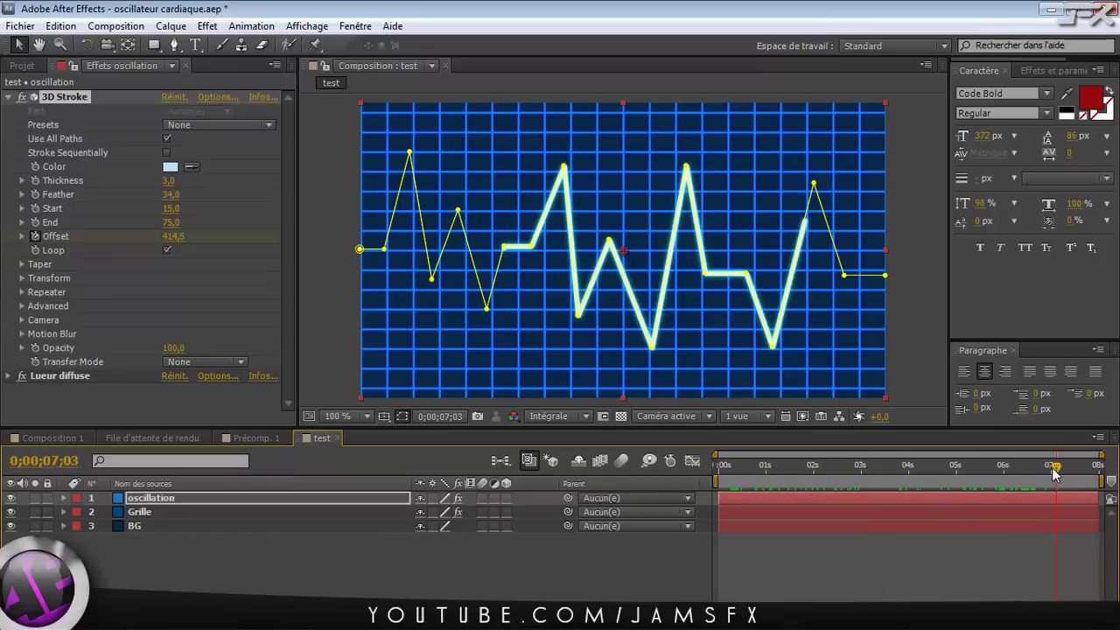
mouse_move(1057, 483)
mouse_down()
mouse_move(785, 477)
mouse_move(1080, 483)
mouse_up()
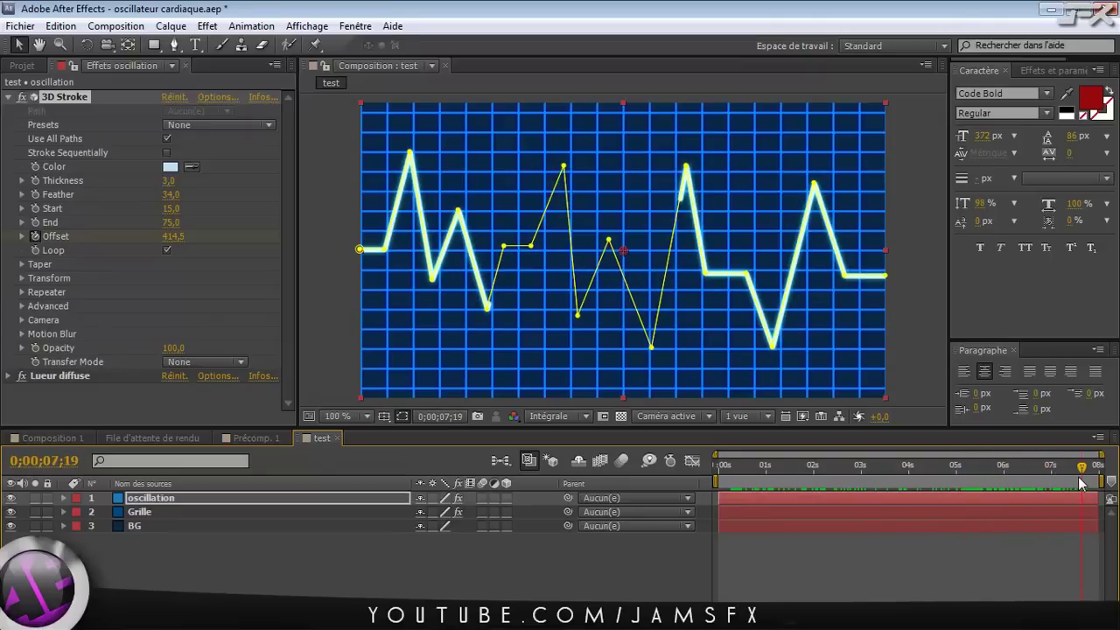
click(470, 582)
drag(825, 466, 919, 473)
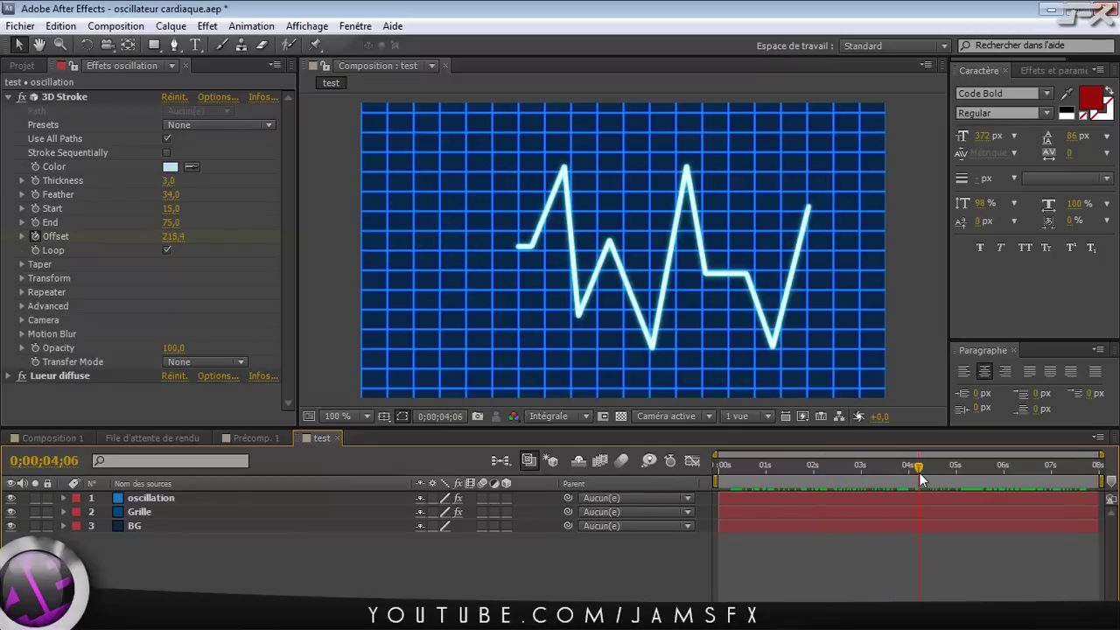
Step: Try Effet > Génération > Grille on the oscillation layer, then undo it
click(10, 98)
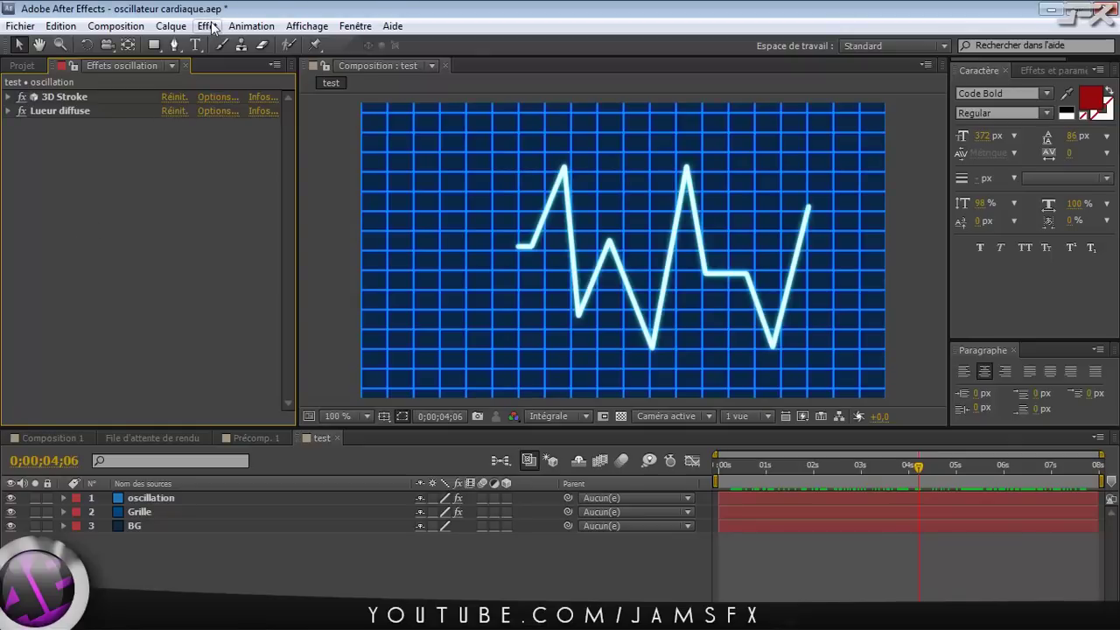
click(150, 499)
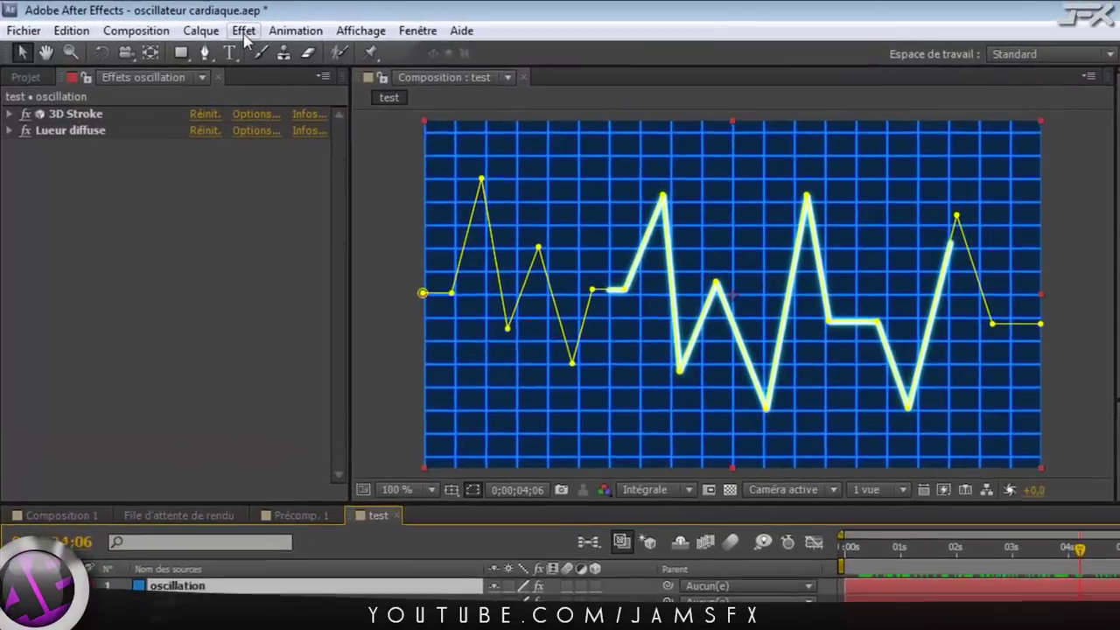
click(244, 33)
mouse_move(296, 430)
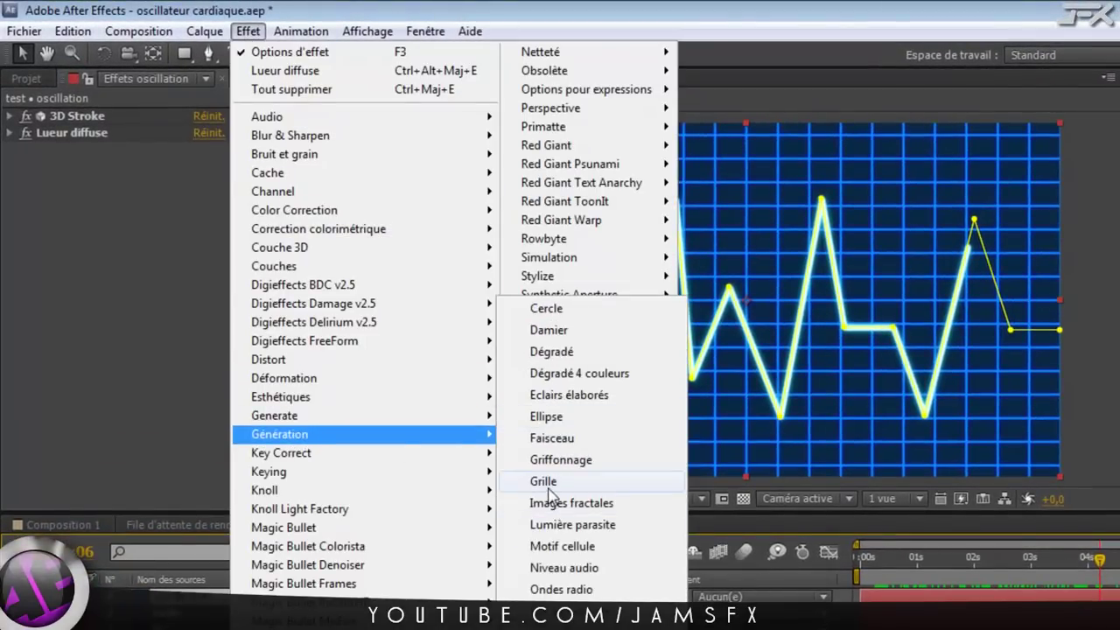
click(551, 484)
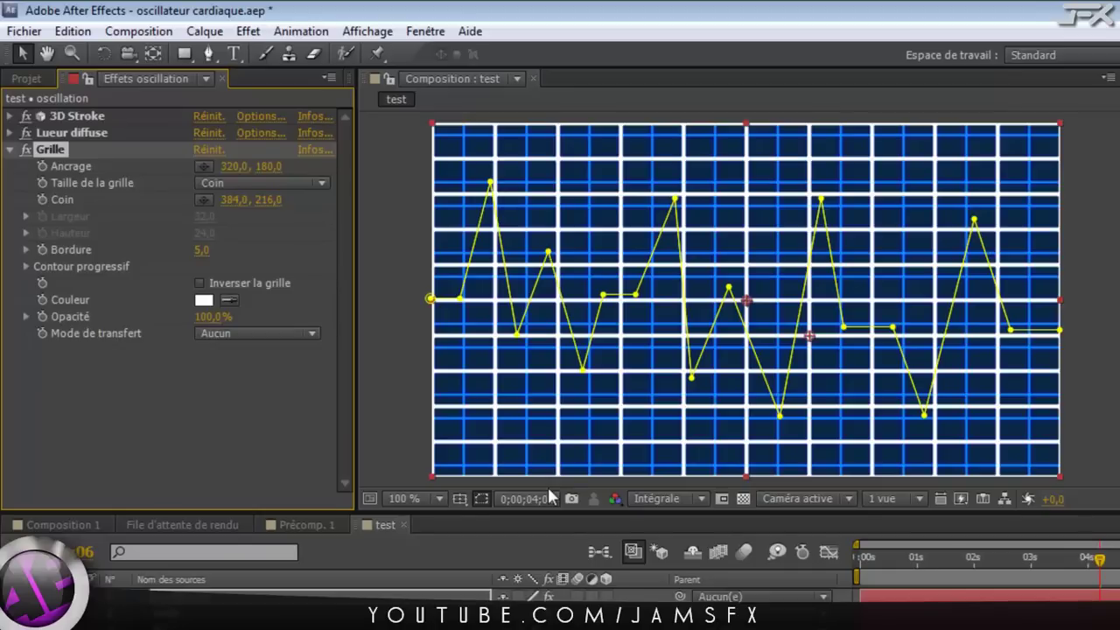
key(ctrl+z)
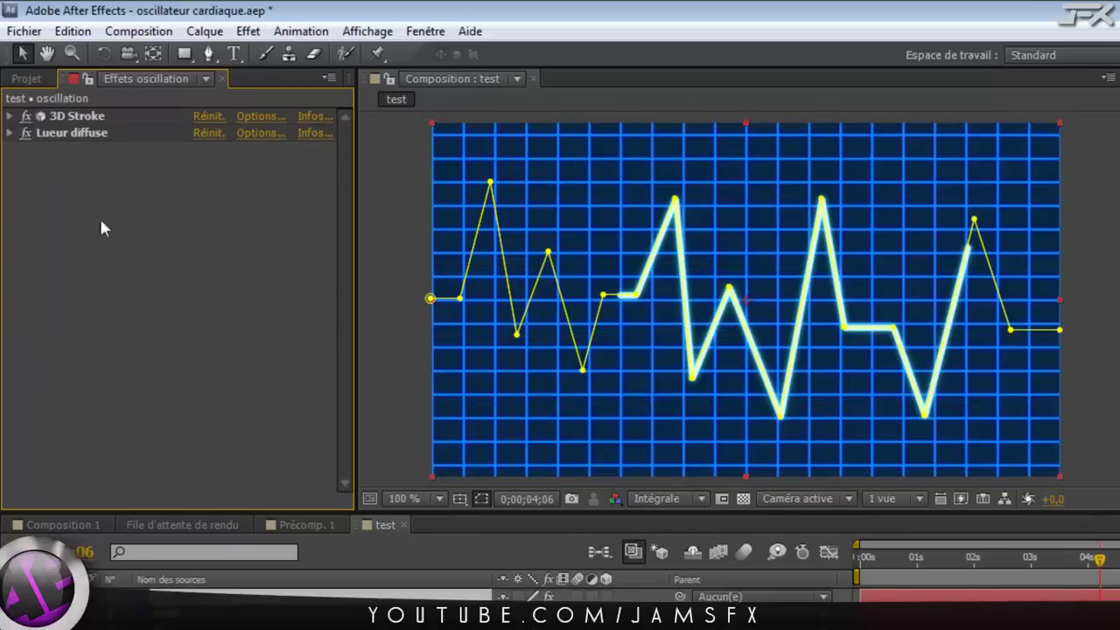
Step: Apply Effet > Génération > Trait to the oscillation layer
click(248, 31)
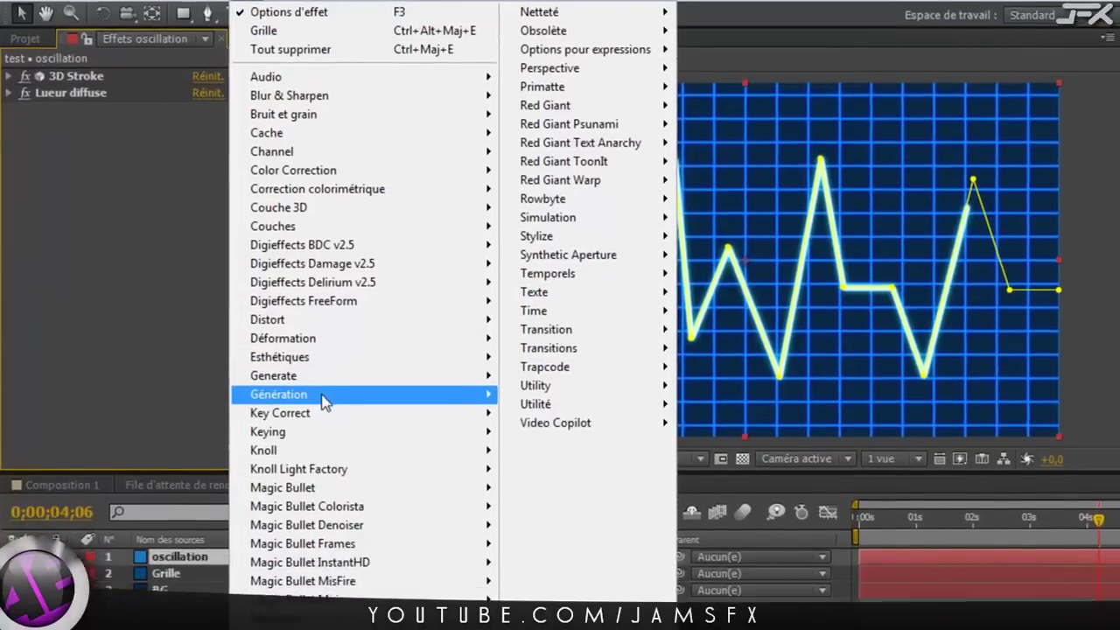
mouse_move(324, 434)
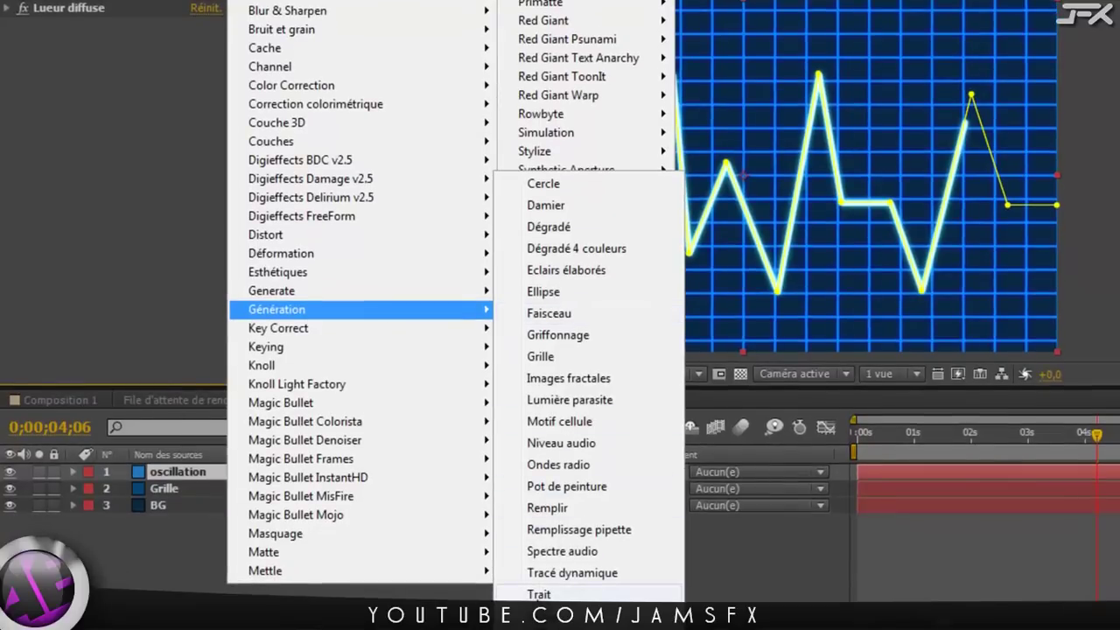
click(538, 595)
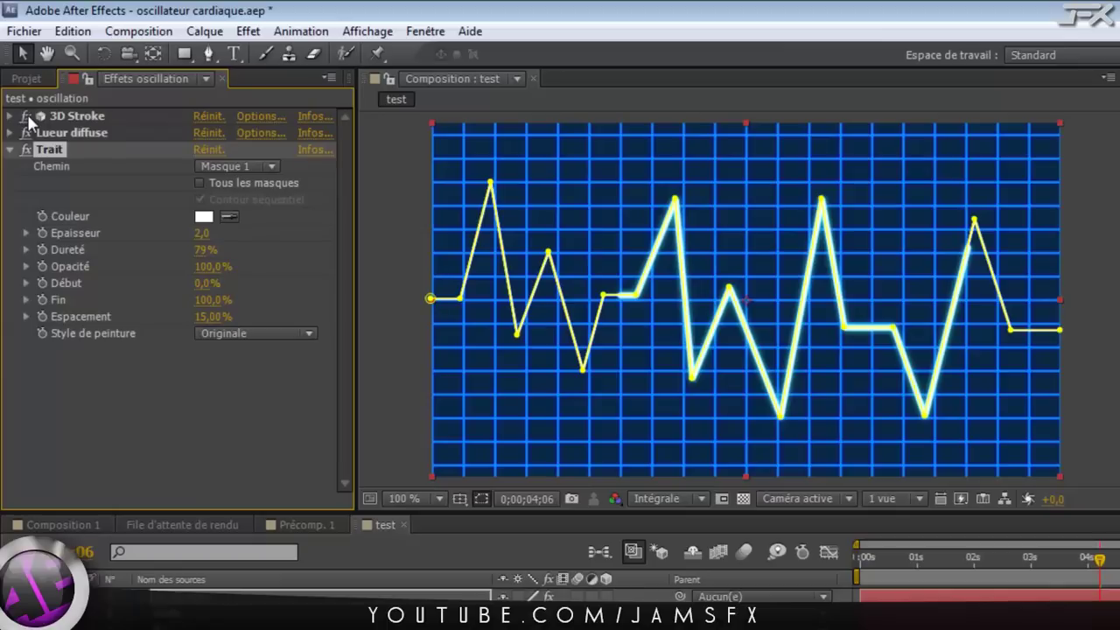
Step: Switch off 3D Stroke and set Trait spacing to 0% for a solid line
click(26, 116)
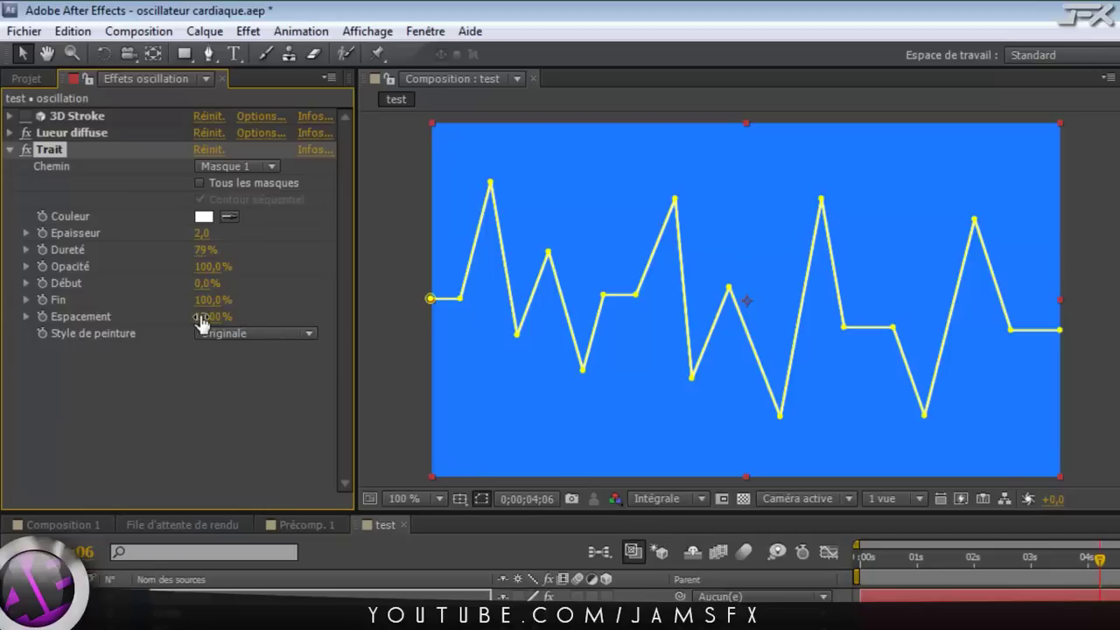
key(period)
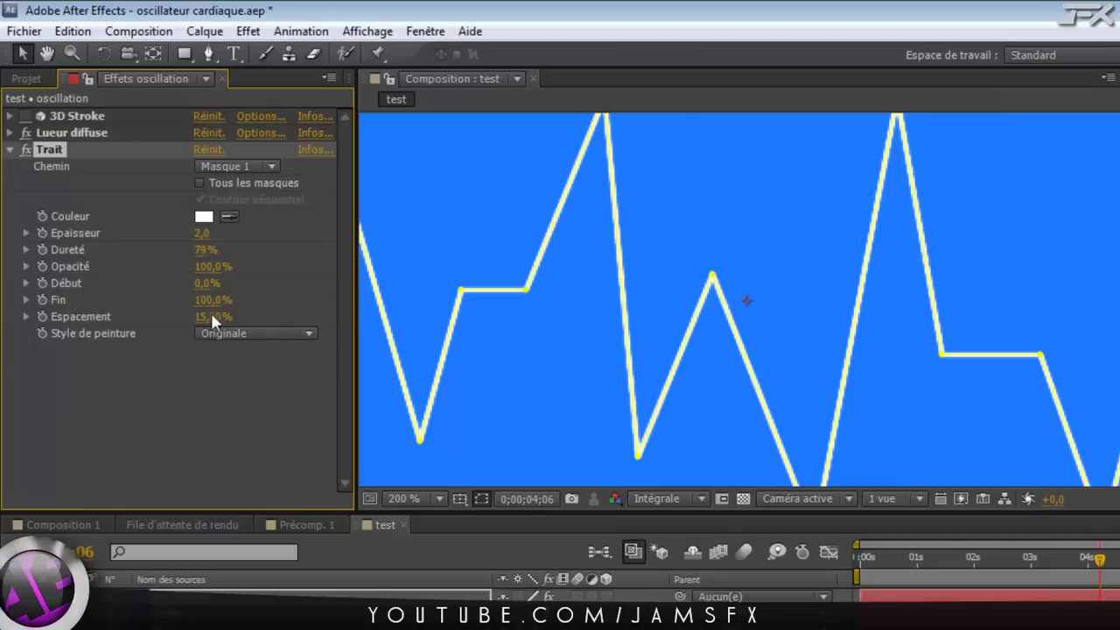
mouse_move(212, 316)
mouse_down()
mouse_move(322, 321)
mouse_move(264, 330)
mouse_up()
click(210, 317)
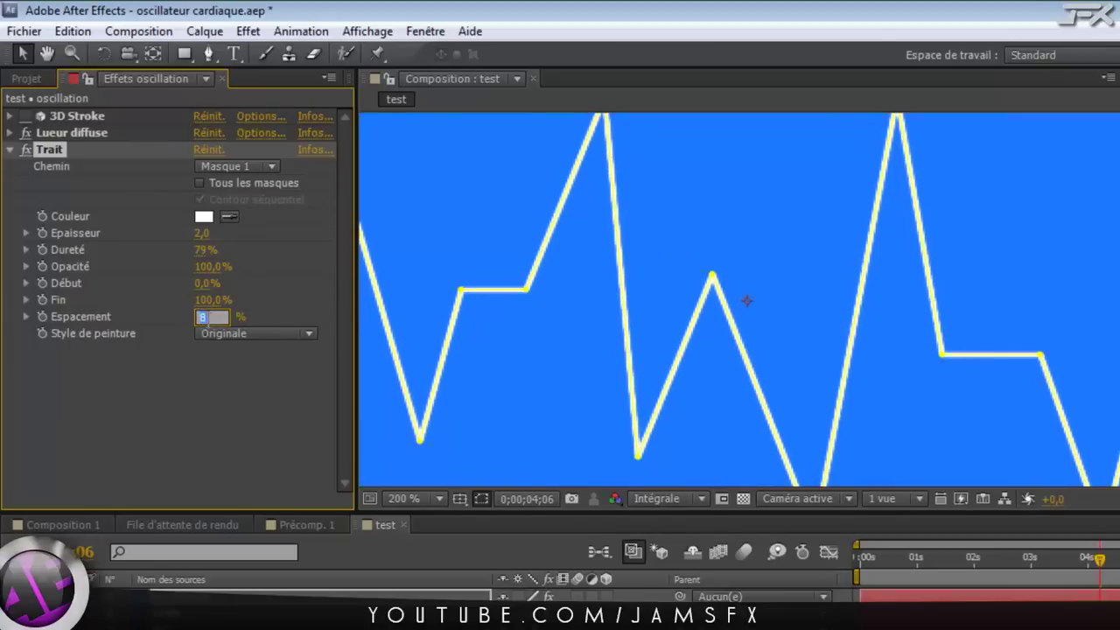
text(0)
click(192, 361)
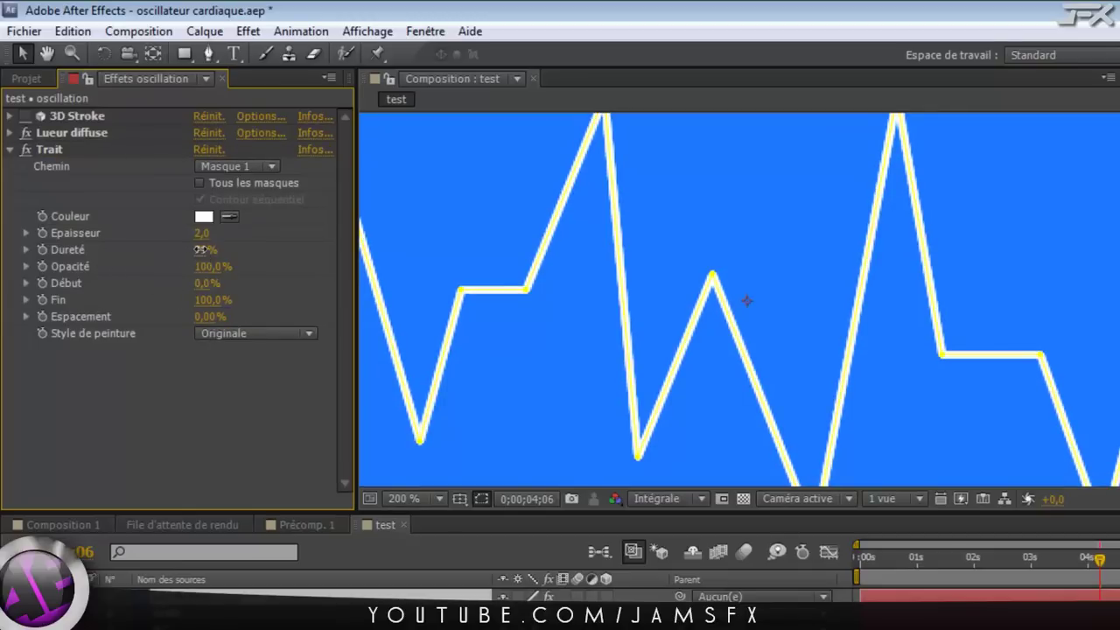
Step: Lower Trait hardness to about 71% and set its thickness to 3,0
drag(205, 250, 131, 254)
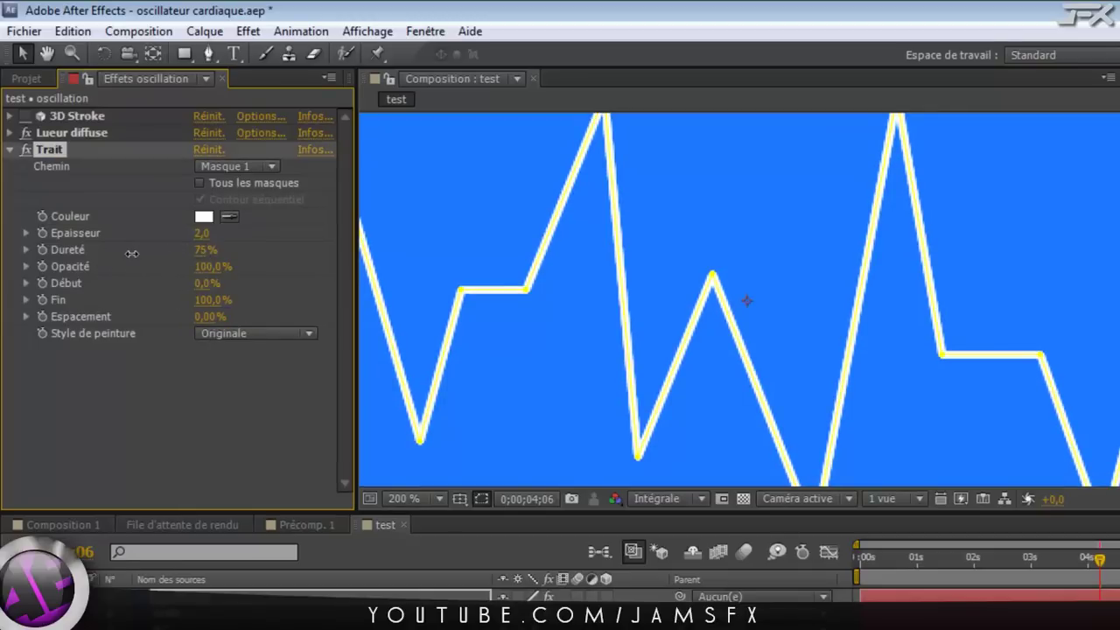
click(202, 233)
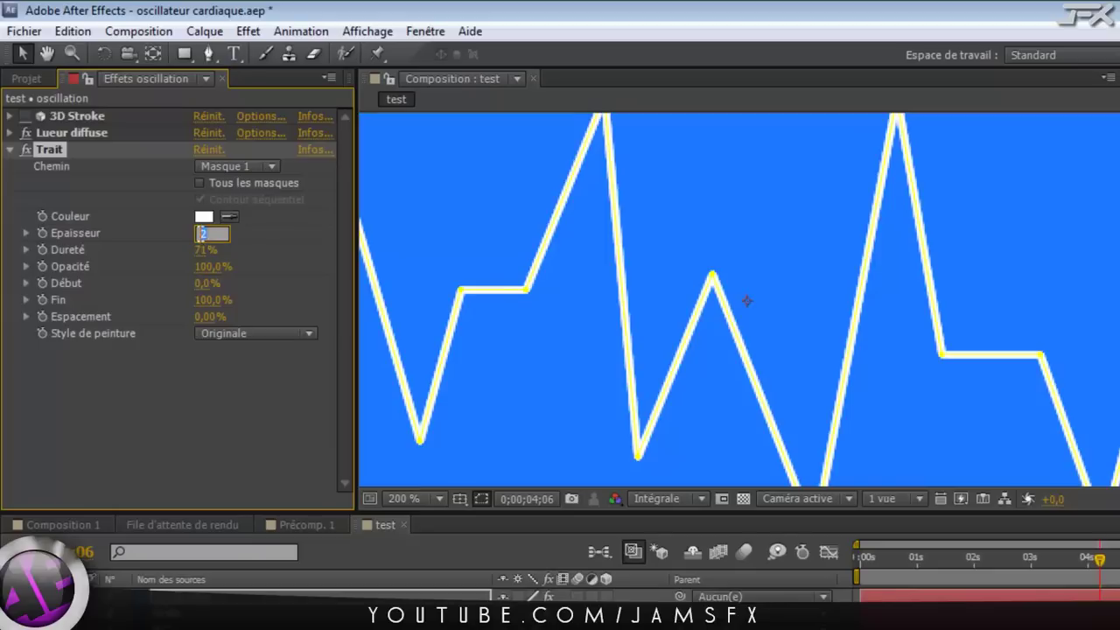
text(3)
key(Return)
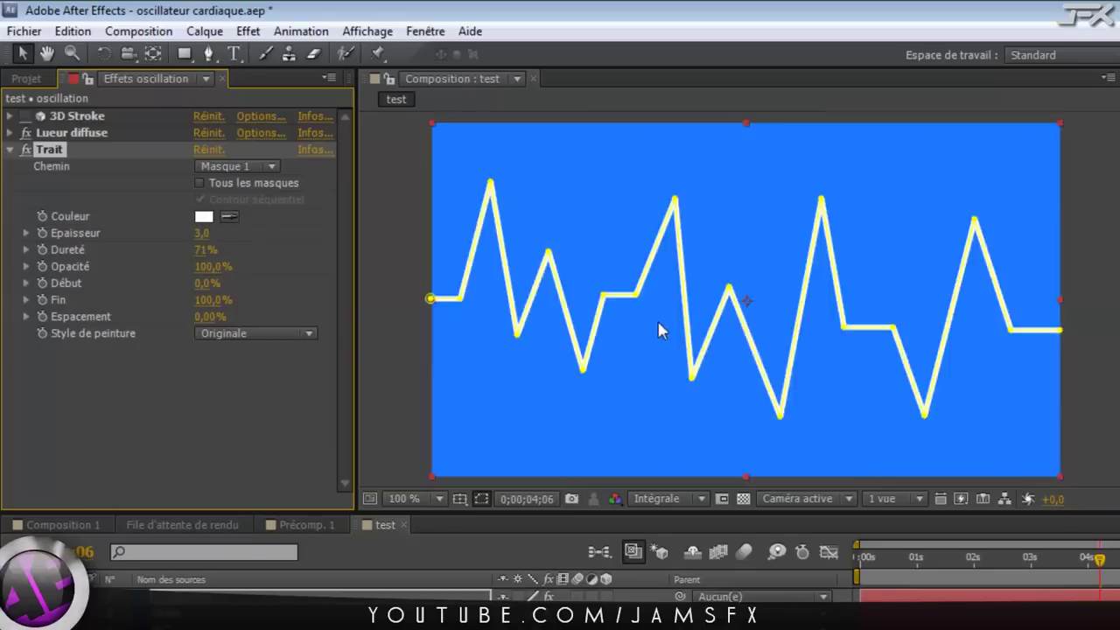
key(period)
Step: Test Trait Start and End, then keyframe End at about 2% at 0 s
mouse_move(205, 283)
mouse_down()
mouse_move(279, 295)
mouse_move(186, 302)
mouse_move(225, 302)
mouse_move(132, 284)
mouse_up()
drag(214, 299, 92, 295)
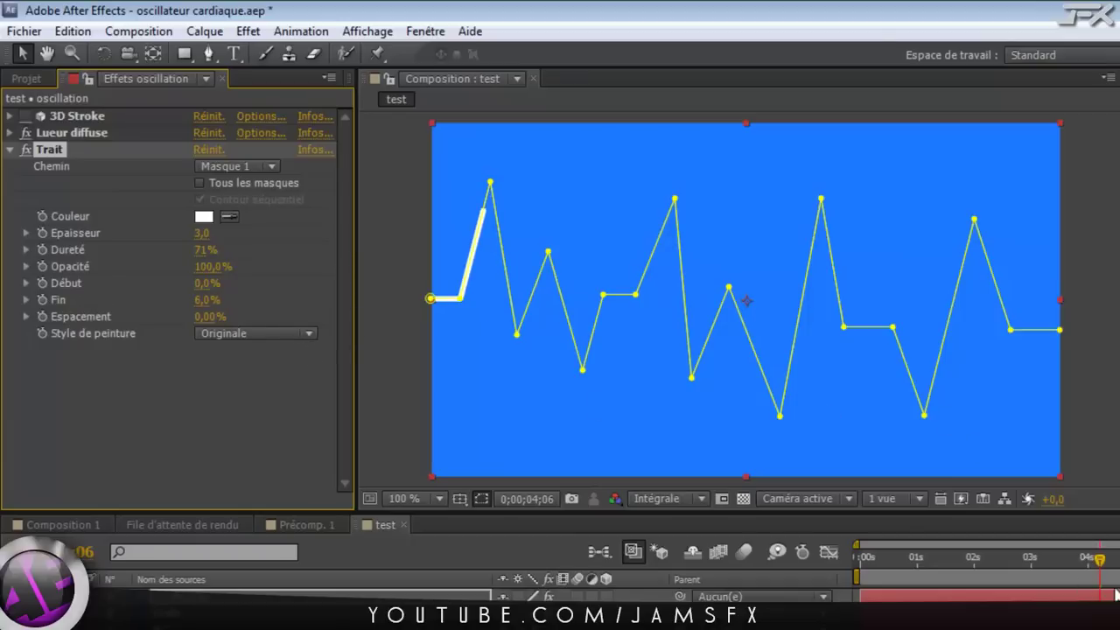
drag(1100, 559, 858, 560)
click(856, 570)
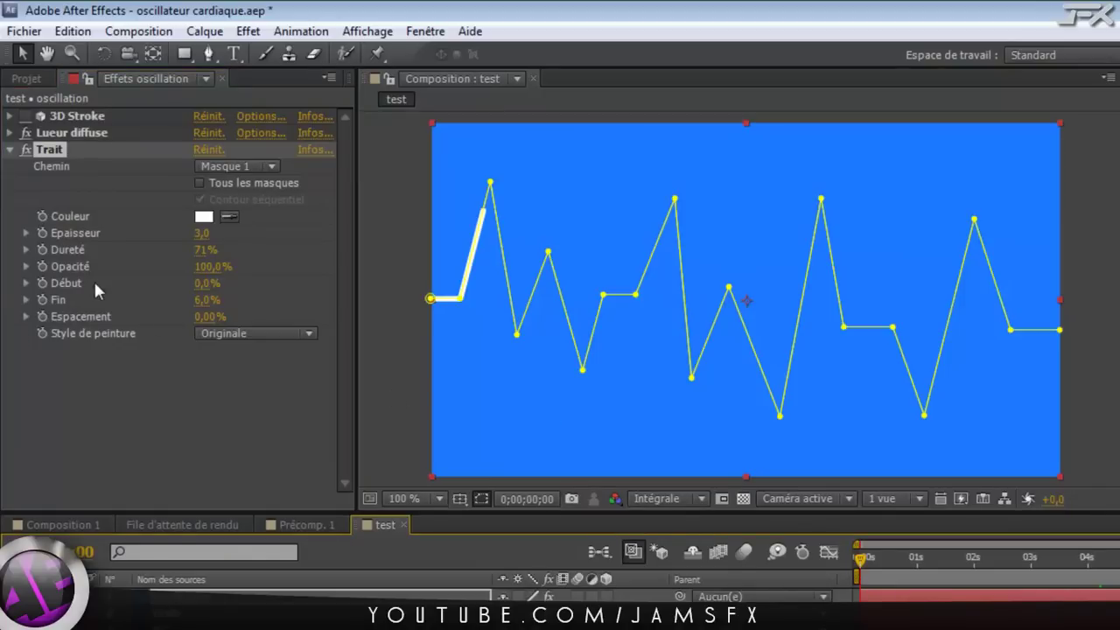
mouse_move(199, 307)
mouse_down()
mouse_move(191, 299)
mouse_move(196, 315)
mouse_up()
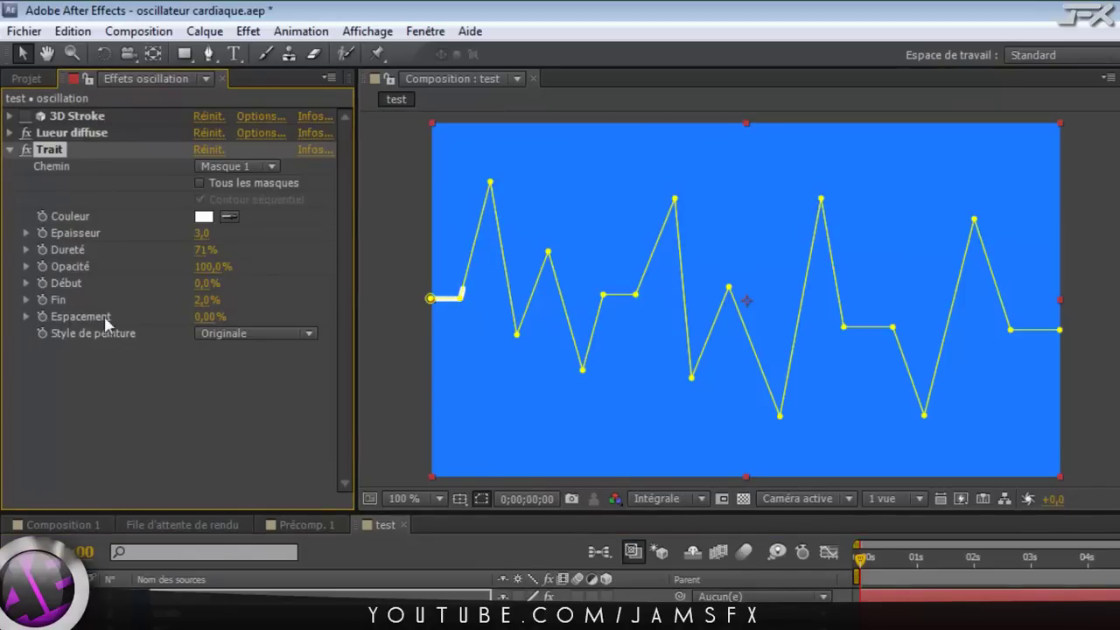
click(41, 299)
Step: At 1 second, set Trait End to 100% for the second keyframe
drag(862, 567, 1112, 565)
mouse_move(925, 559)
mouse_down()
mouse_move(954, 558)
mouse_move(921, 571)
mouse_up()
click(210, 299)
text(00)
key(Return)
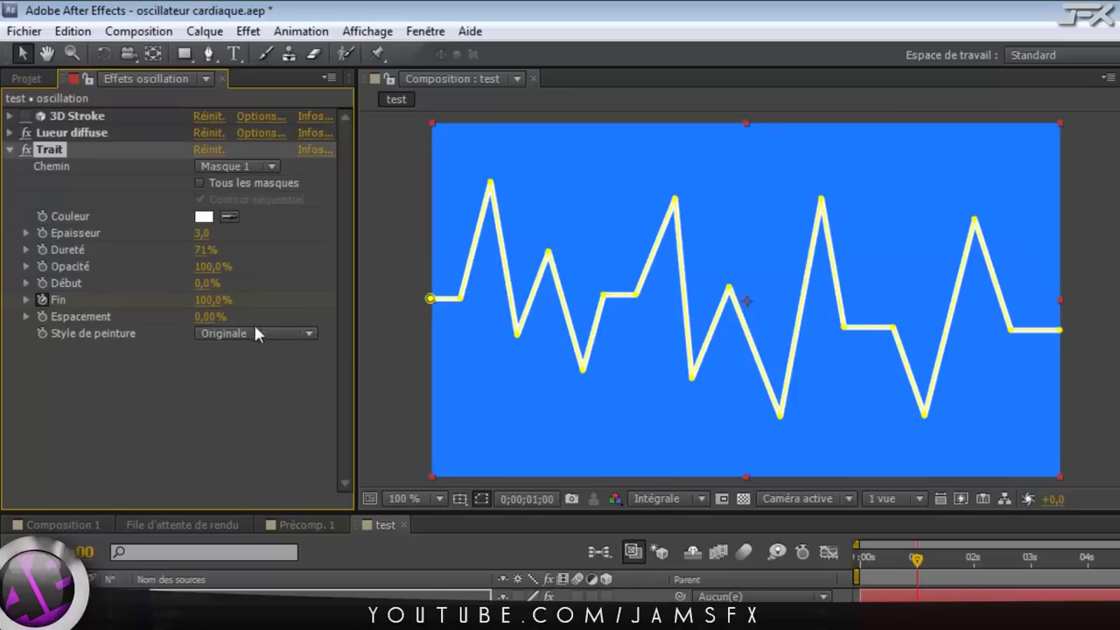
Step: Scrub the draw-on to frame 22, where End reads 73,9%, and reselect Trait
drag(864, 564, 906, 564)
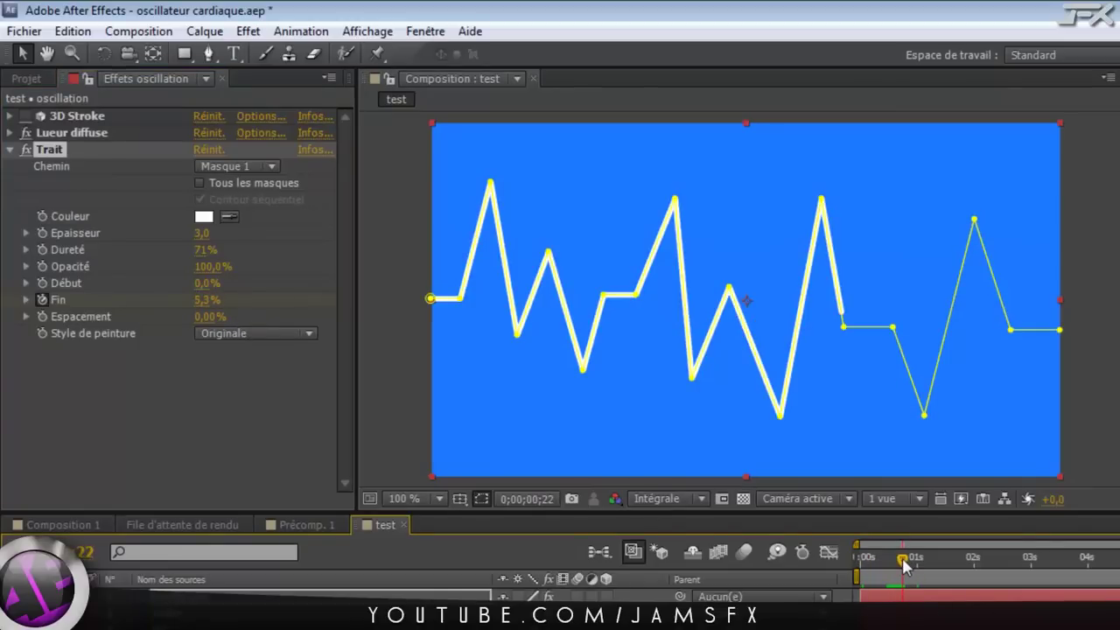
drag(906, 564, 902, 565)
click(260, 610)
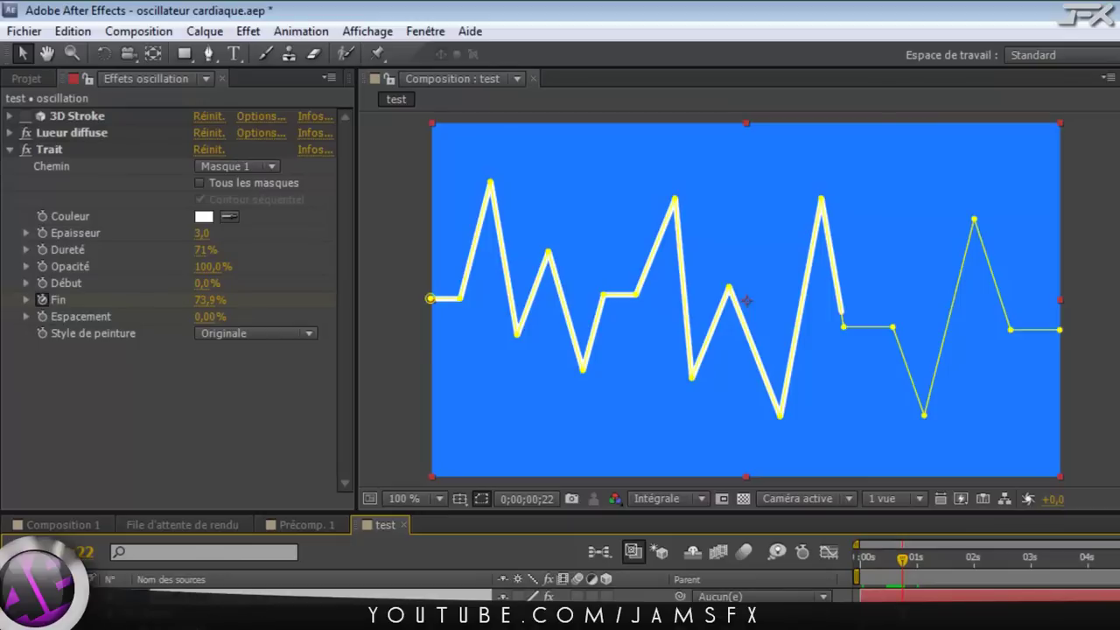
click(49, 150)
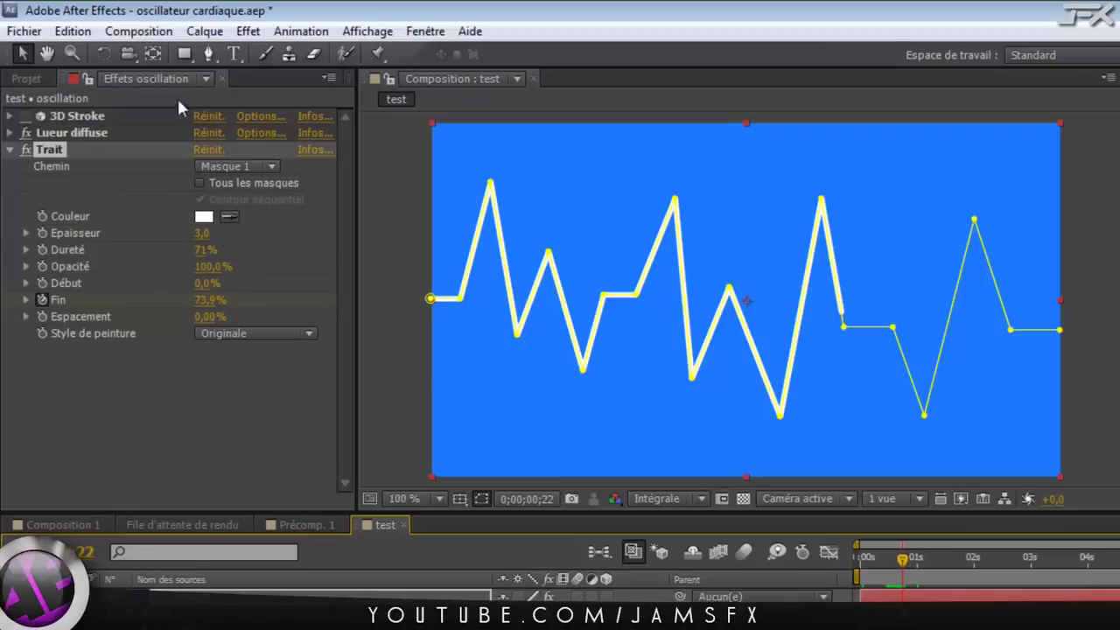
Step: Add an expression to Trait End and insert Property > loopOutDuration from the language menu
click(299, 35)
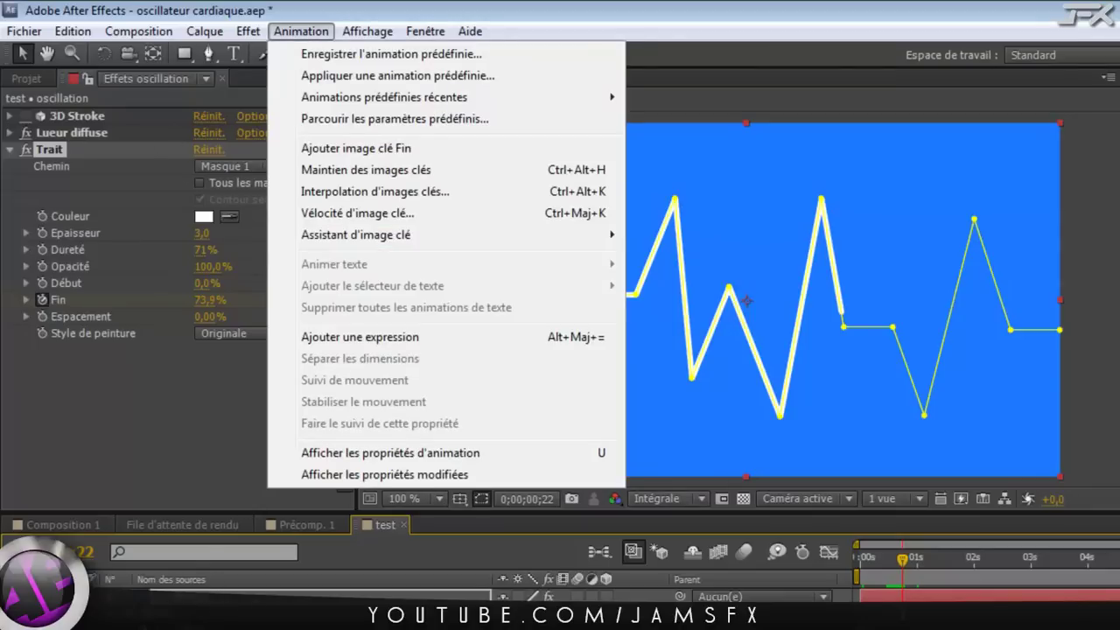
click(379, 341)
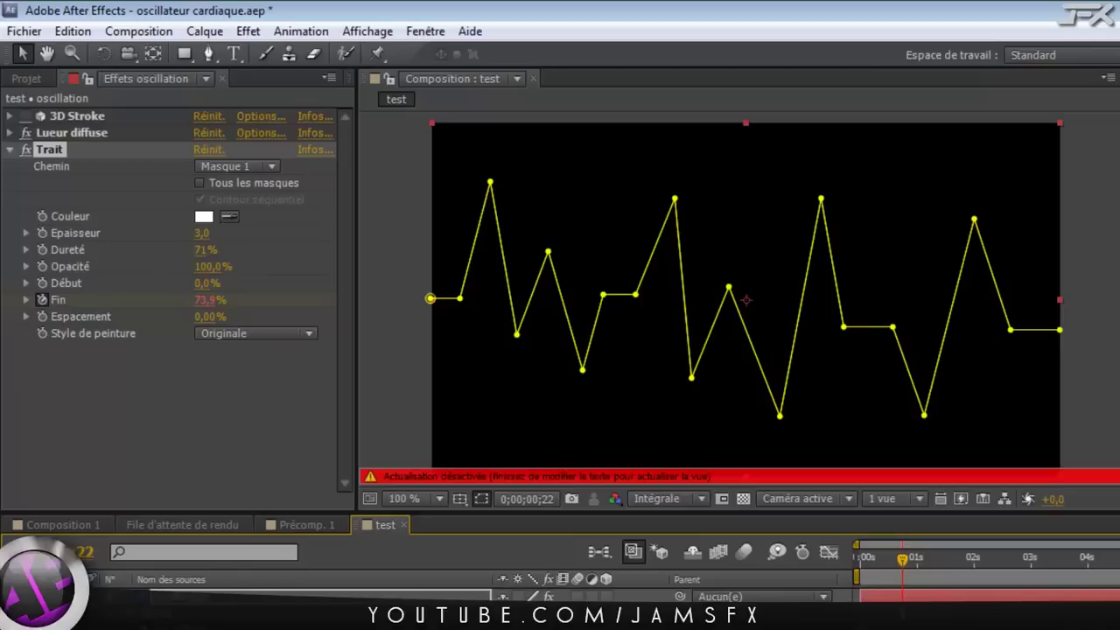
click(579, 623)
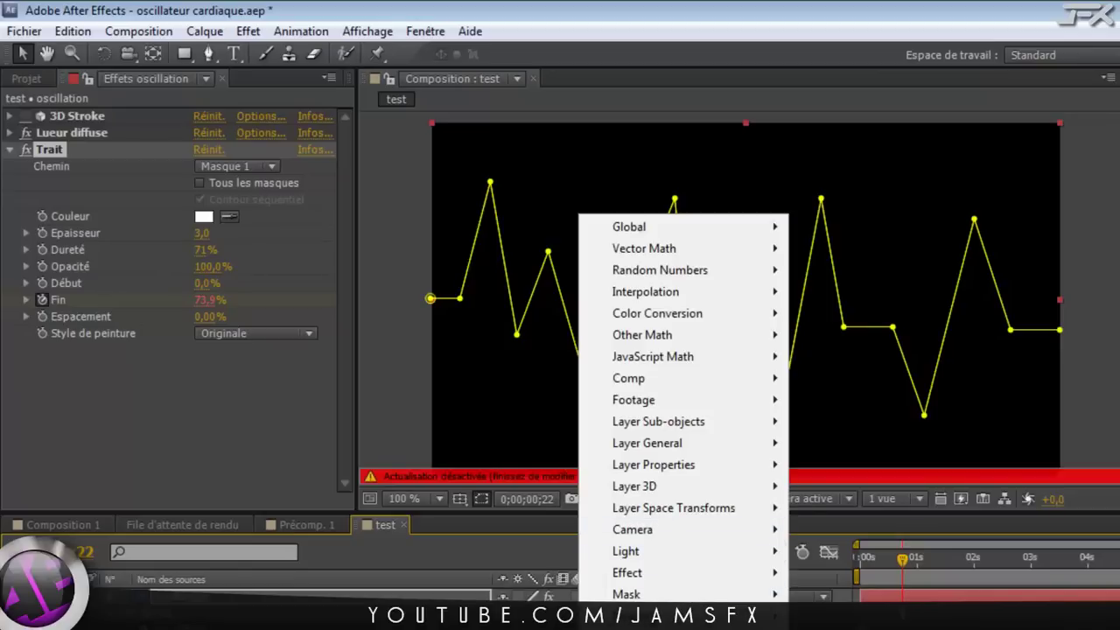
mouse_move(630, 616)
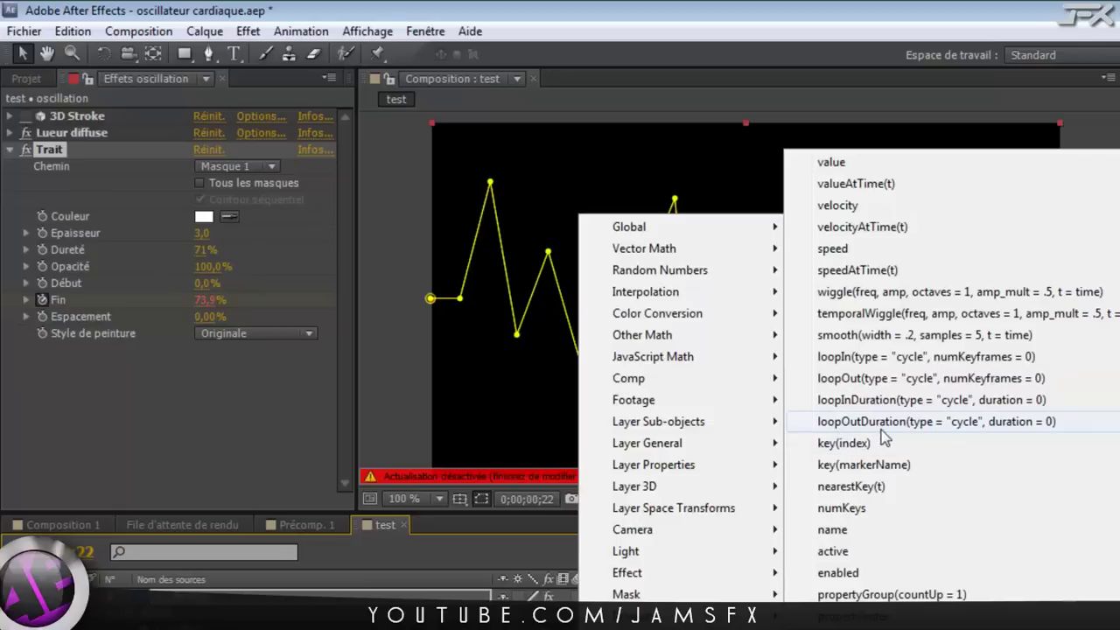
click(921, 423)
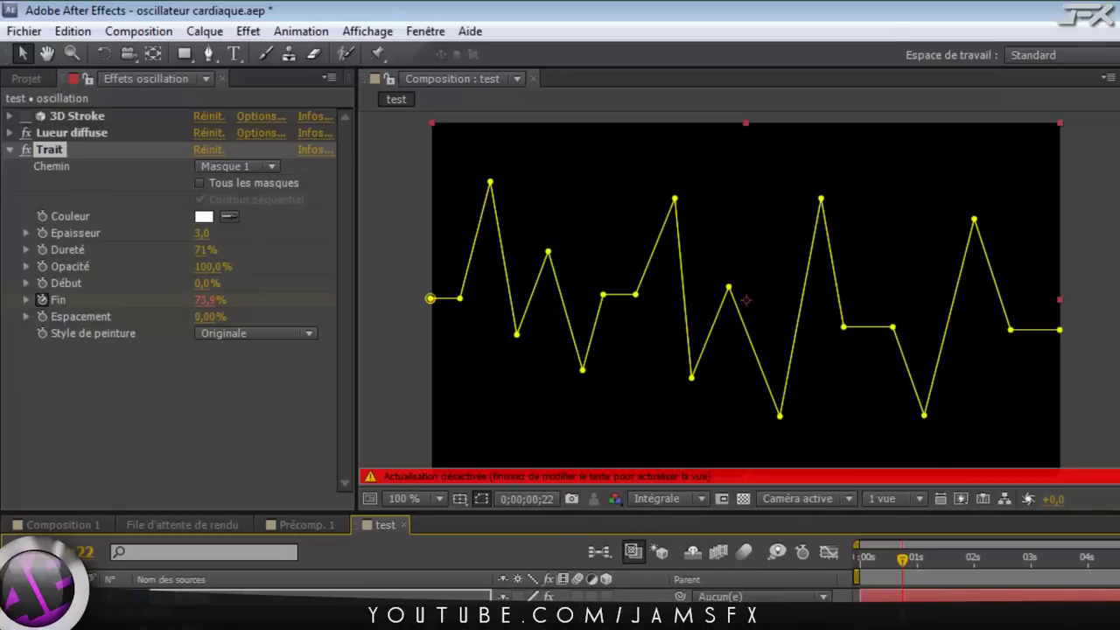
Step: Commit the loop expression, preview the repeating draw-on, and enlarge the composition viewer
key(KP_Enter)
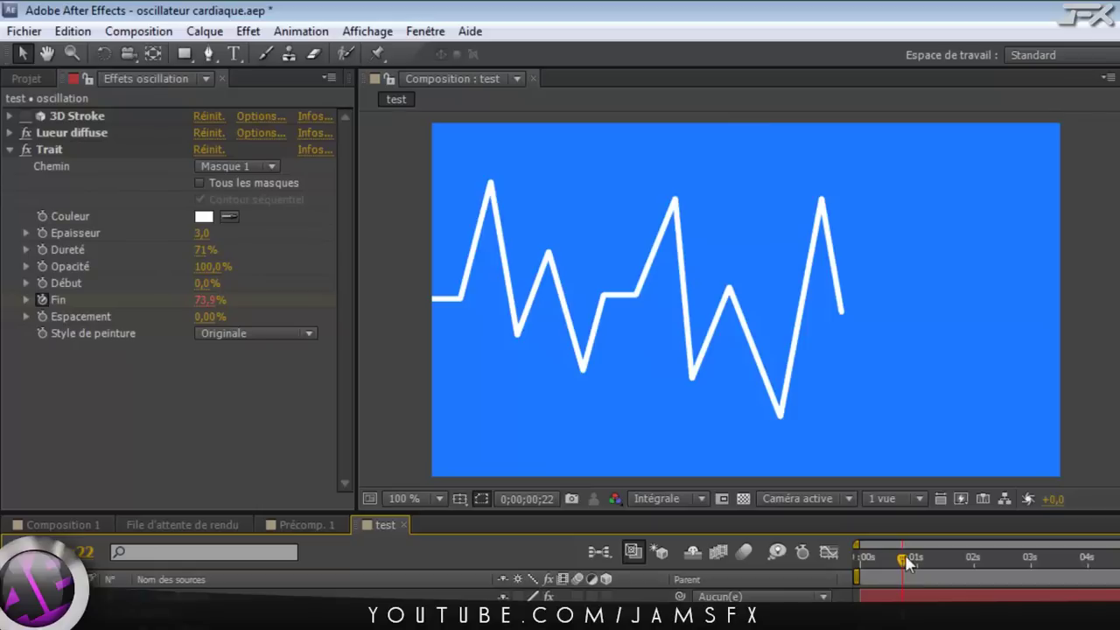
drag(904, 555, 1119, 565)
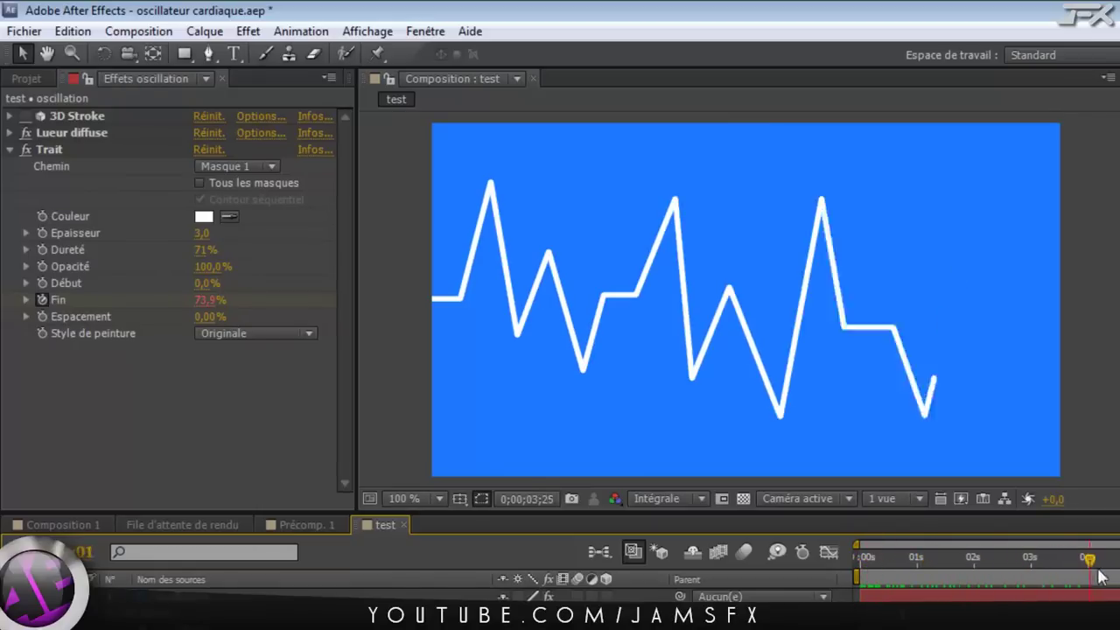
key(space)
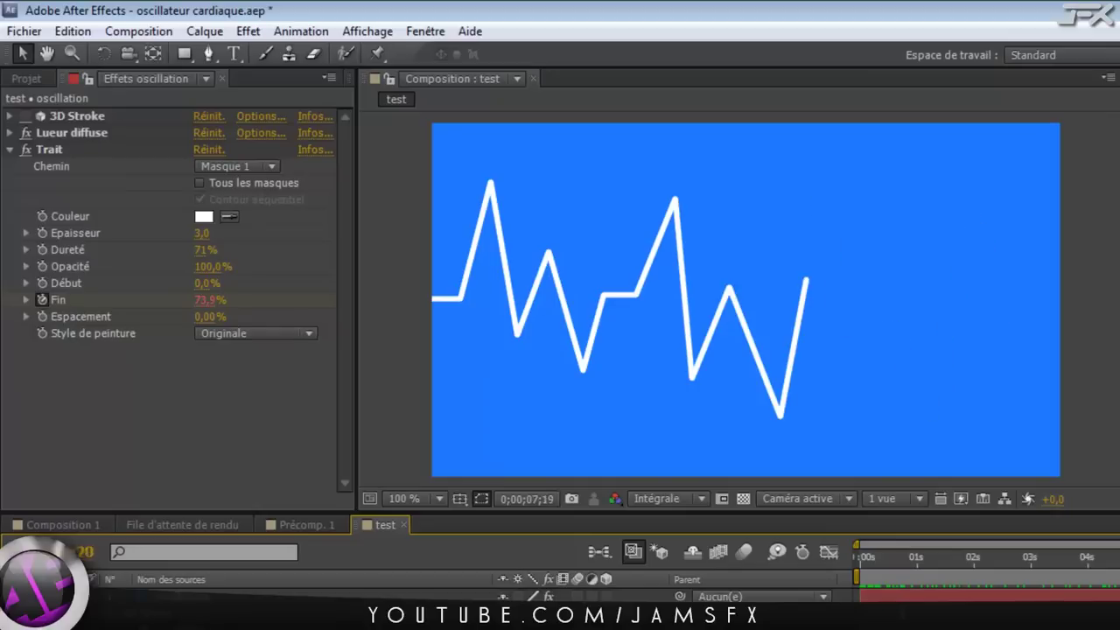
drag(995, 561, 982, 560)
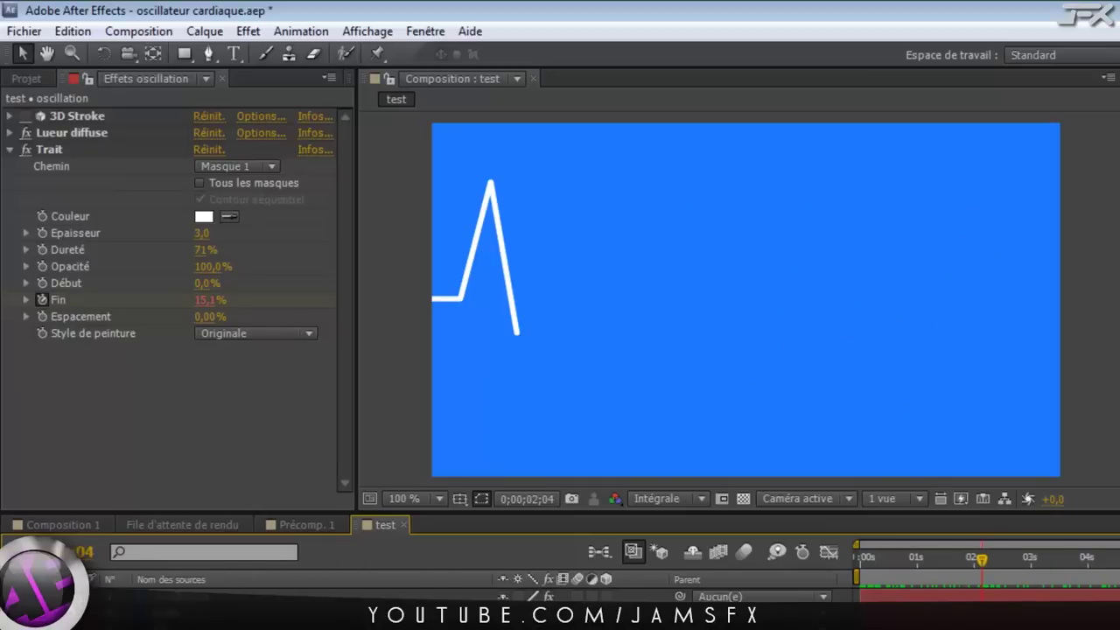
drag(434, 513, 429, 557)
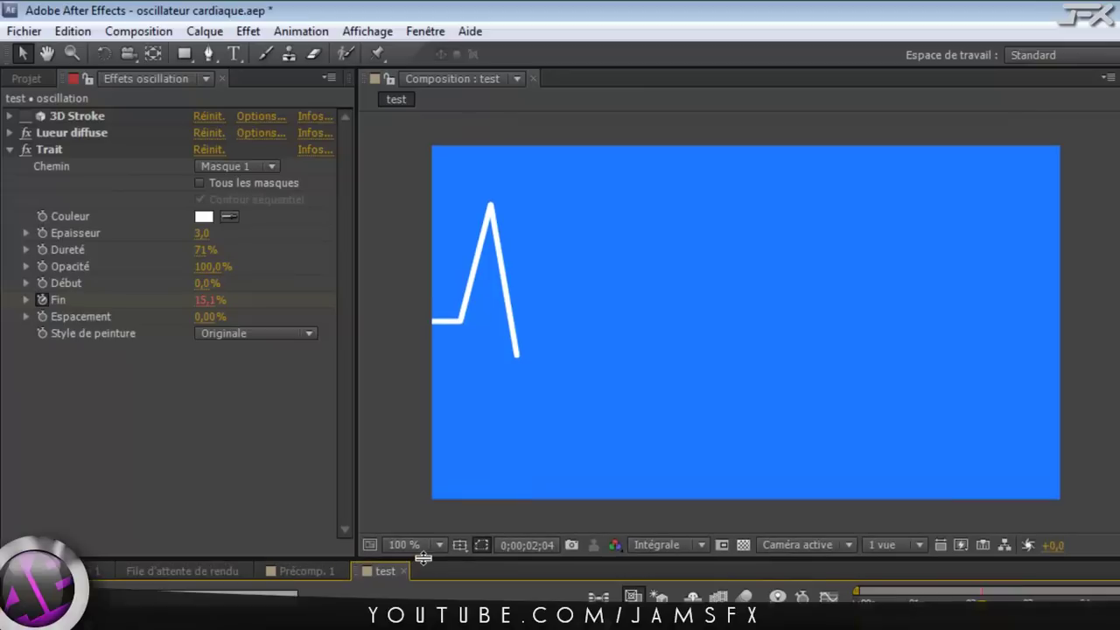
click(255, 521)
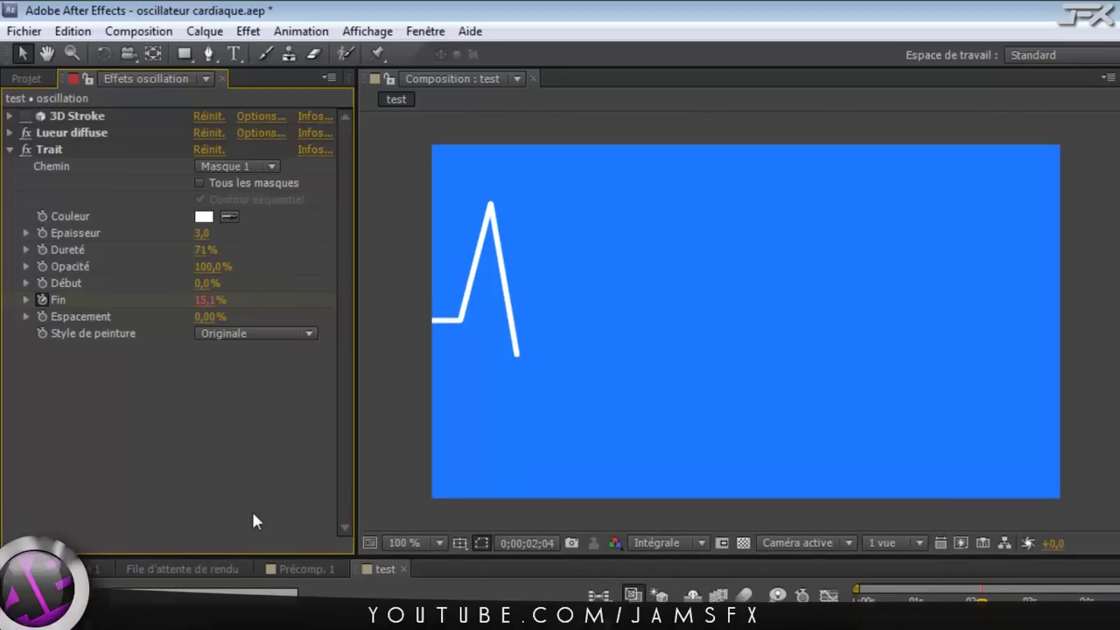